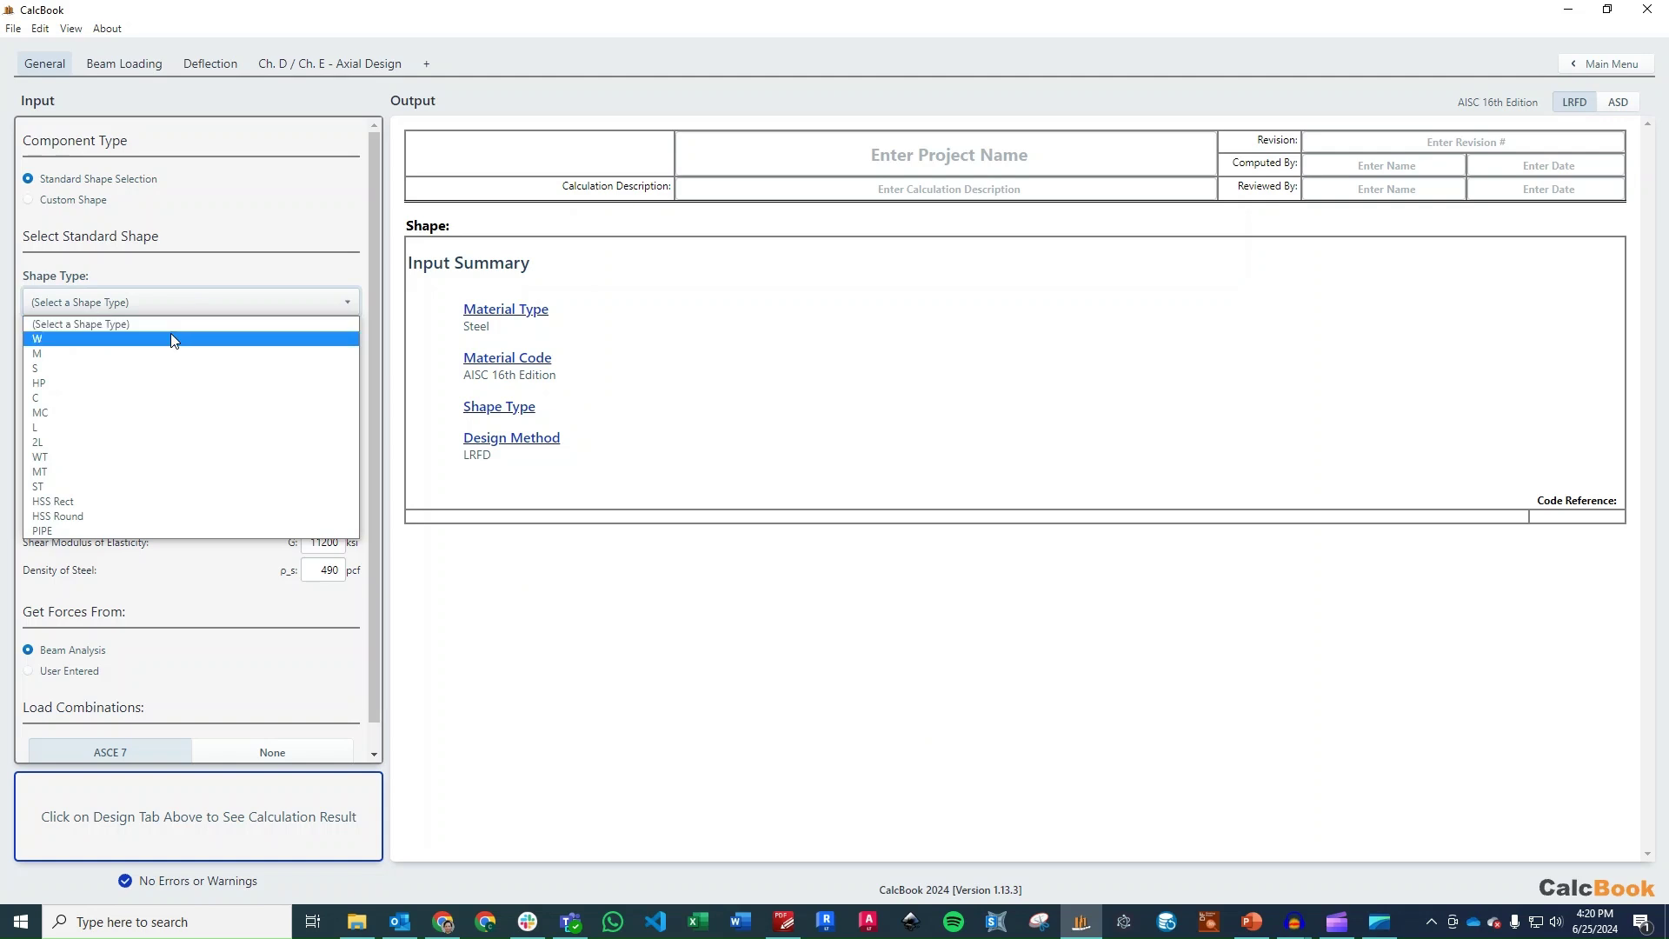
Choose the standard shape W21X44 from the W shape type and expand its geometric and material properties.
left_click(174, 339)
left_click(164, 374)
scroll(150, 495, "down", 8)
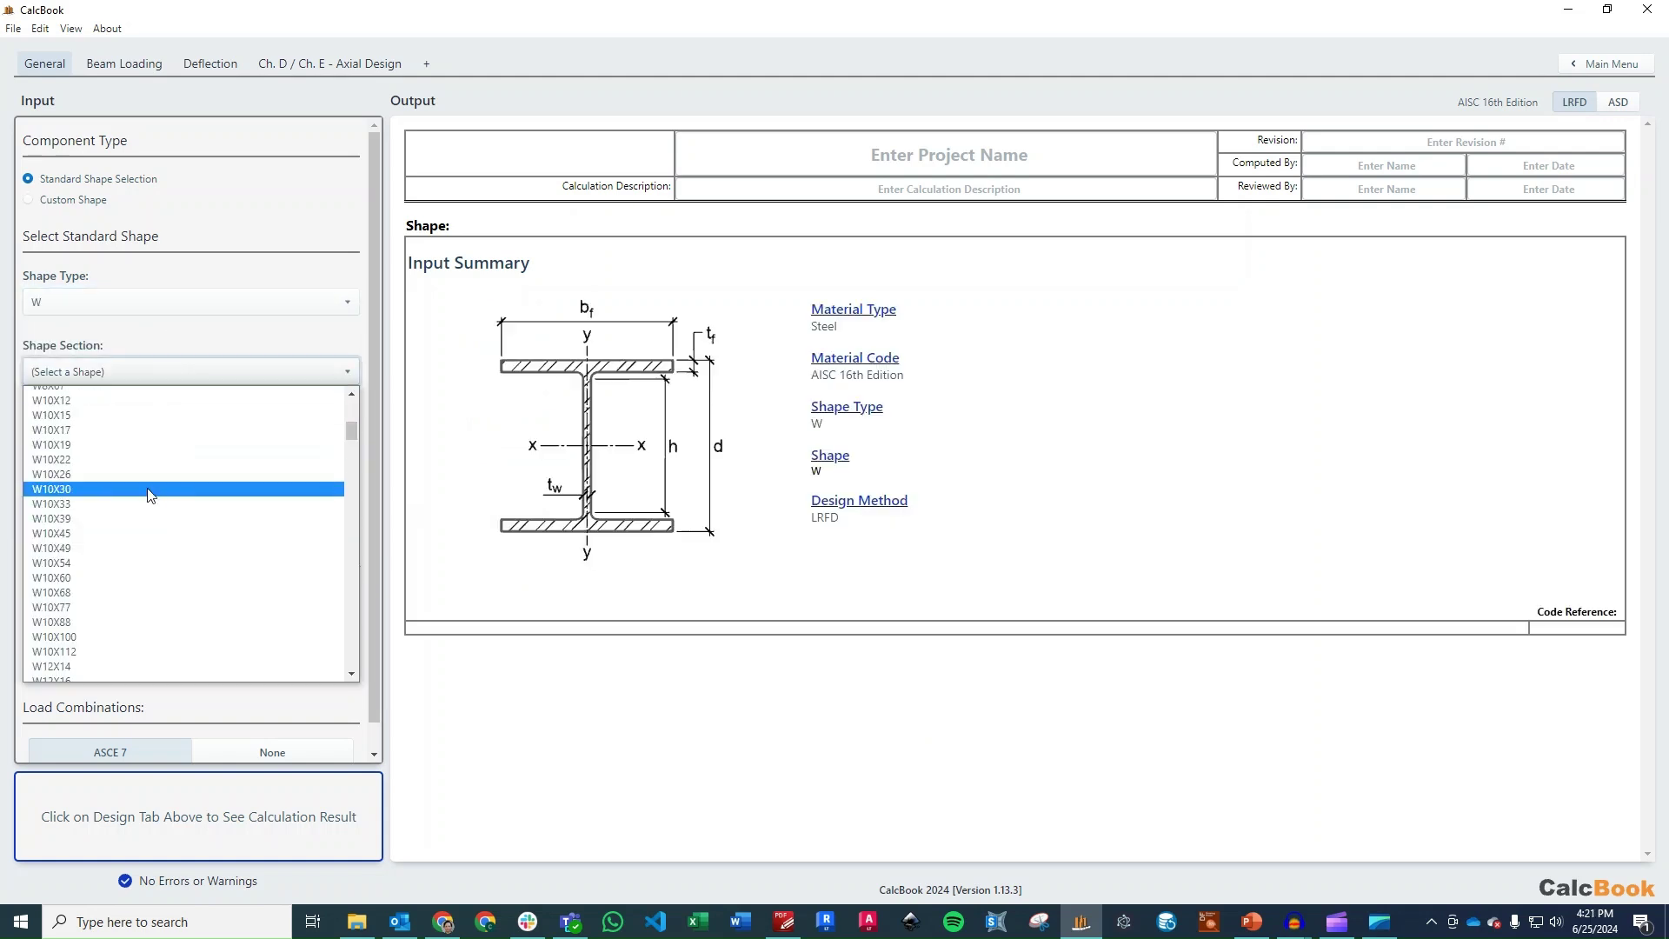
scroll(150, 504, "down", 20)
scroll(149, 519, "down", 11)
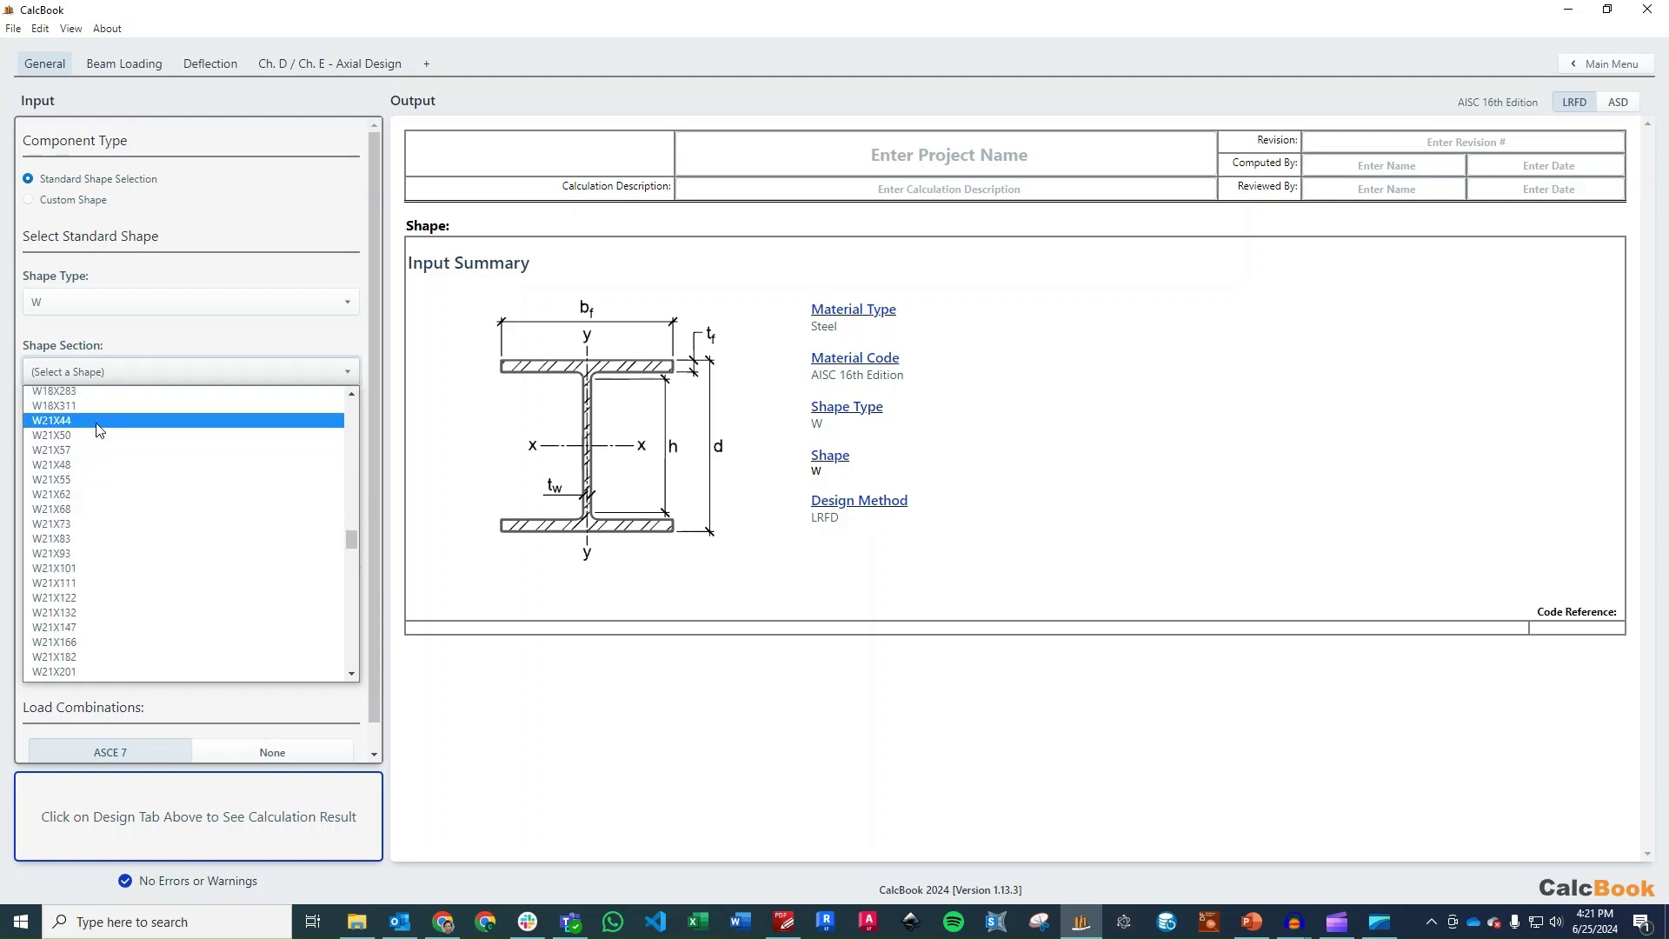
left_click(97, 426)
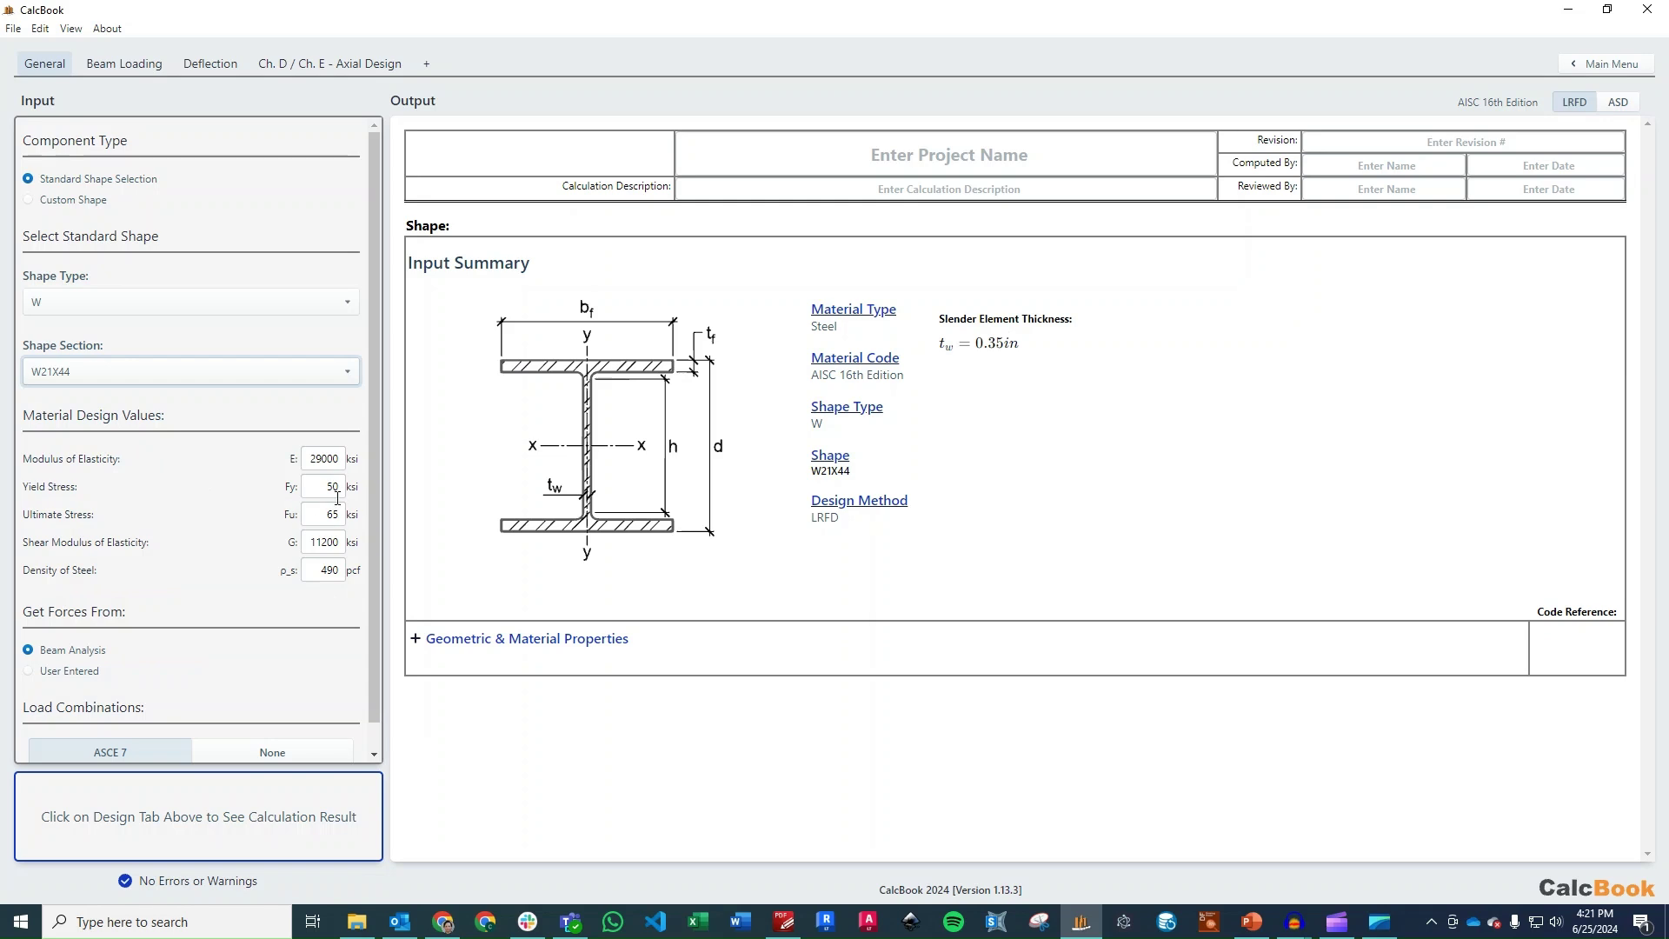
scroll(379, 461, "down", 1)
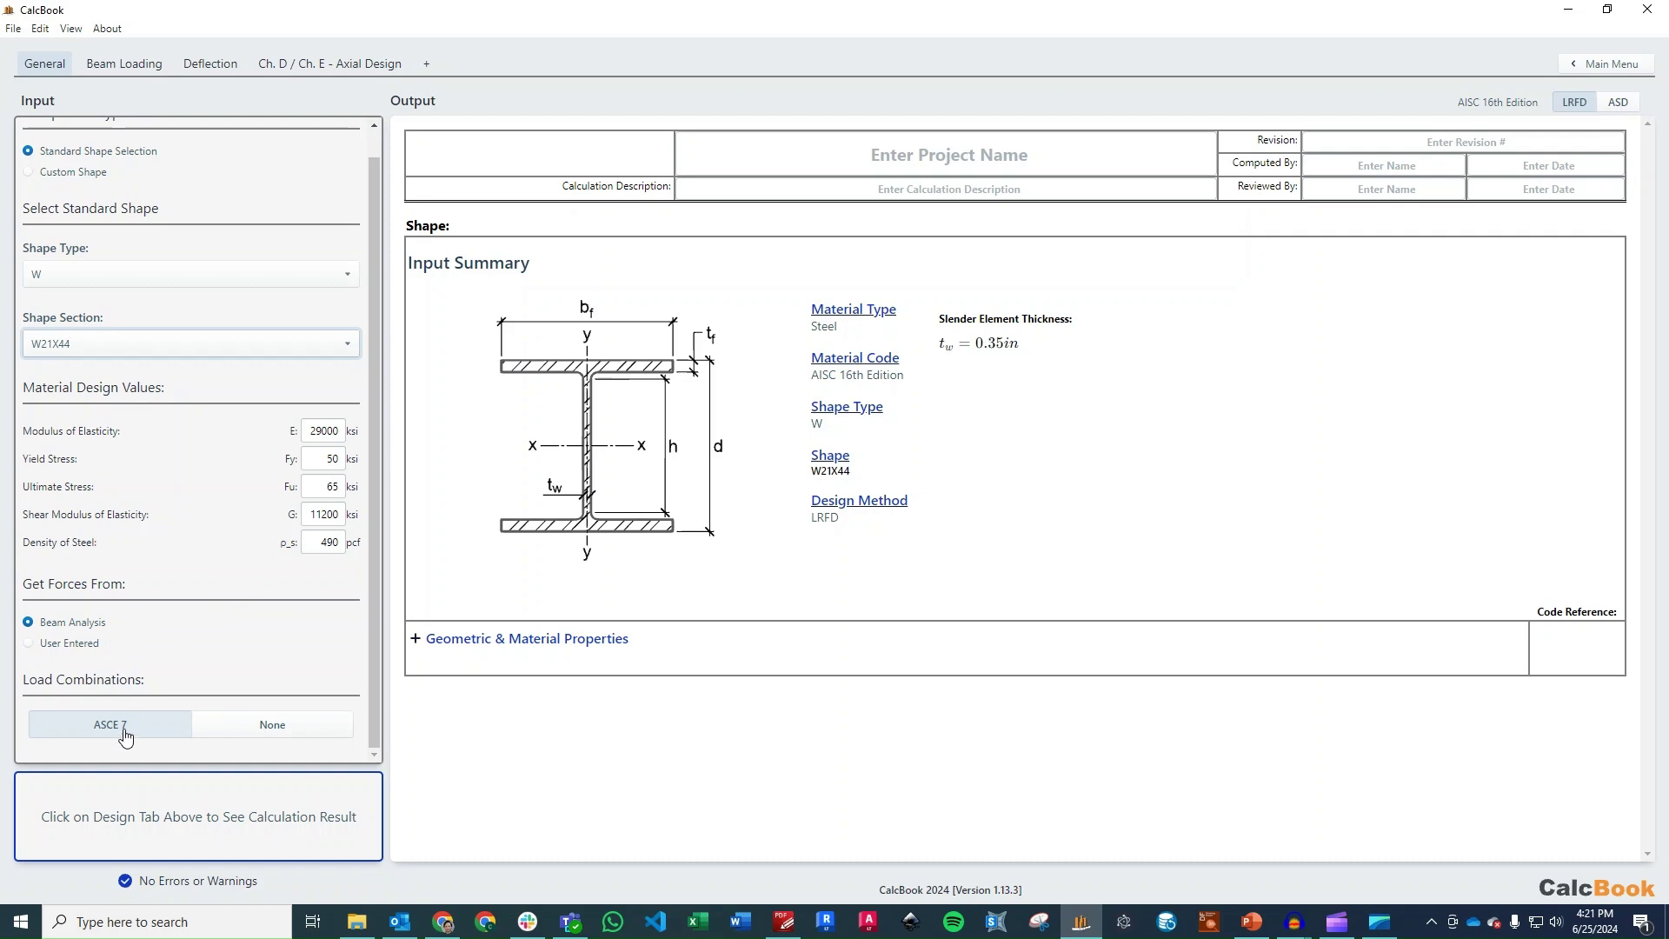
left_click(461, 643)
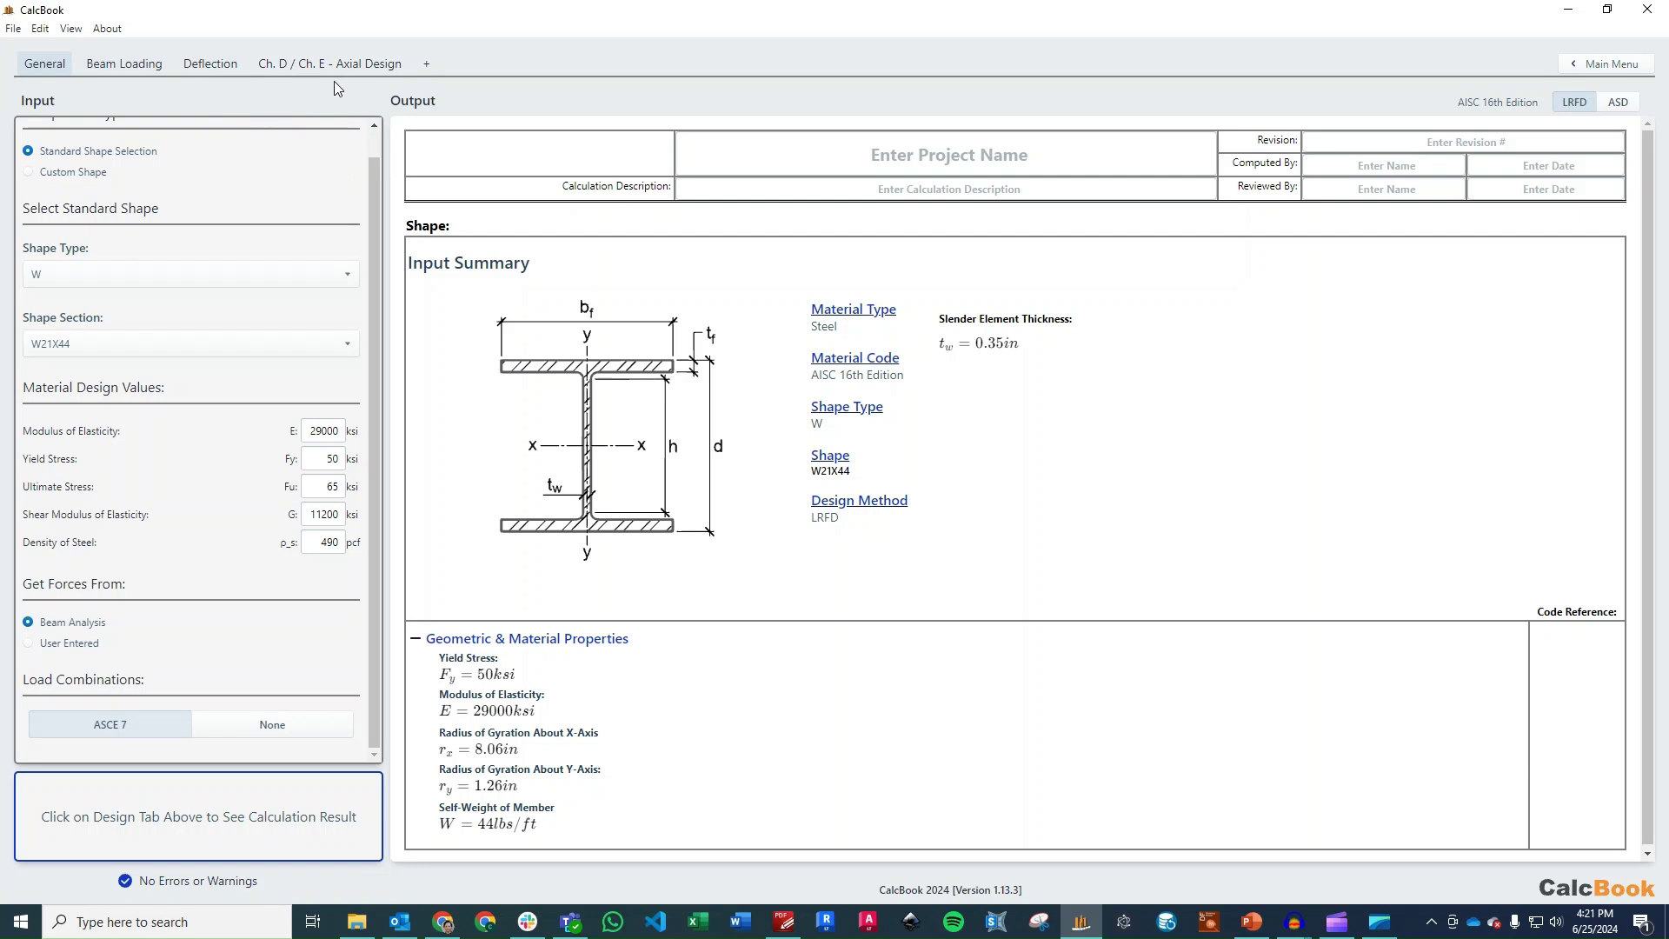
In the axial design for compression, set the unbraced lengths about the X-axis and Y-axis to 10 ft each.
left_click(374, 68)
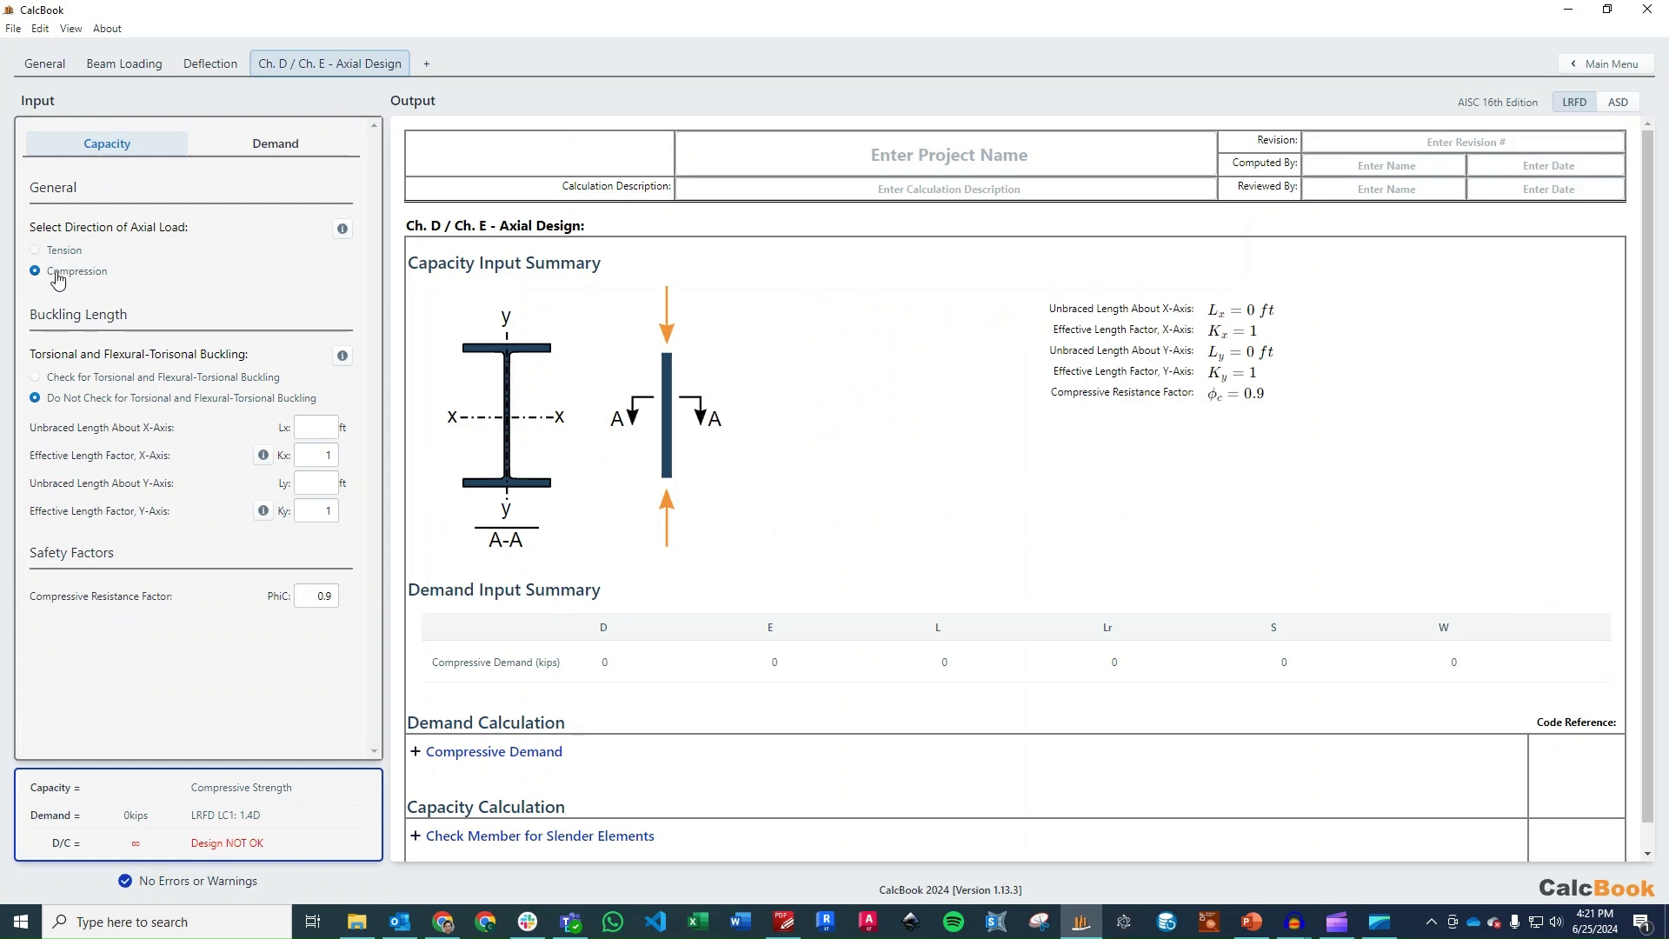
left_click(323, 421)
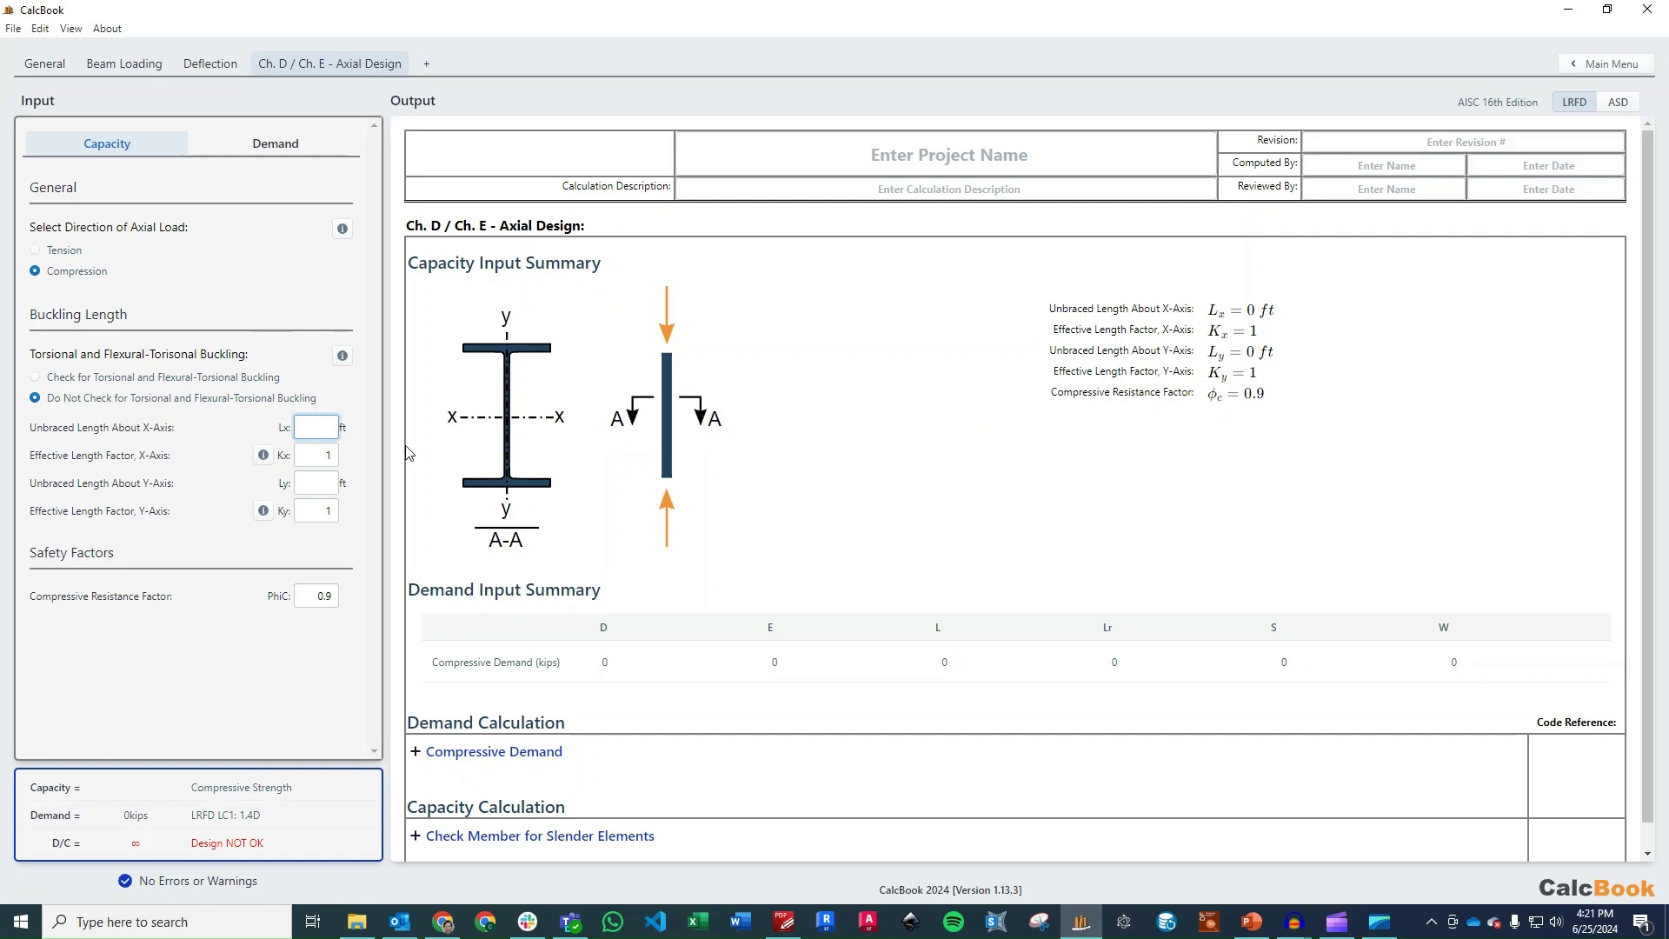
type("10")
key("Tab")
key("Tab")
type("1")
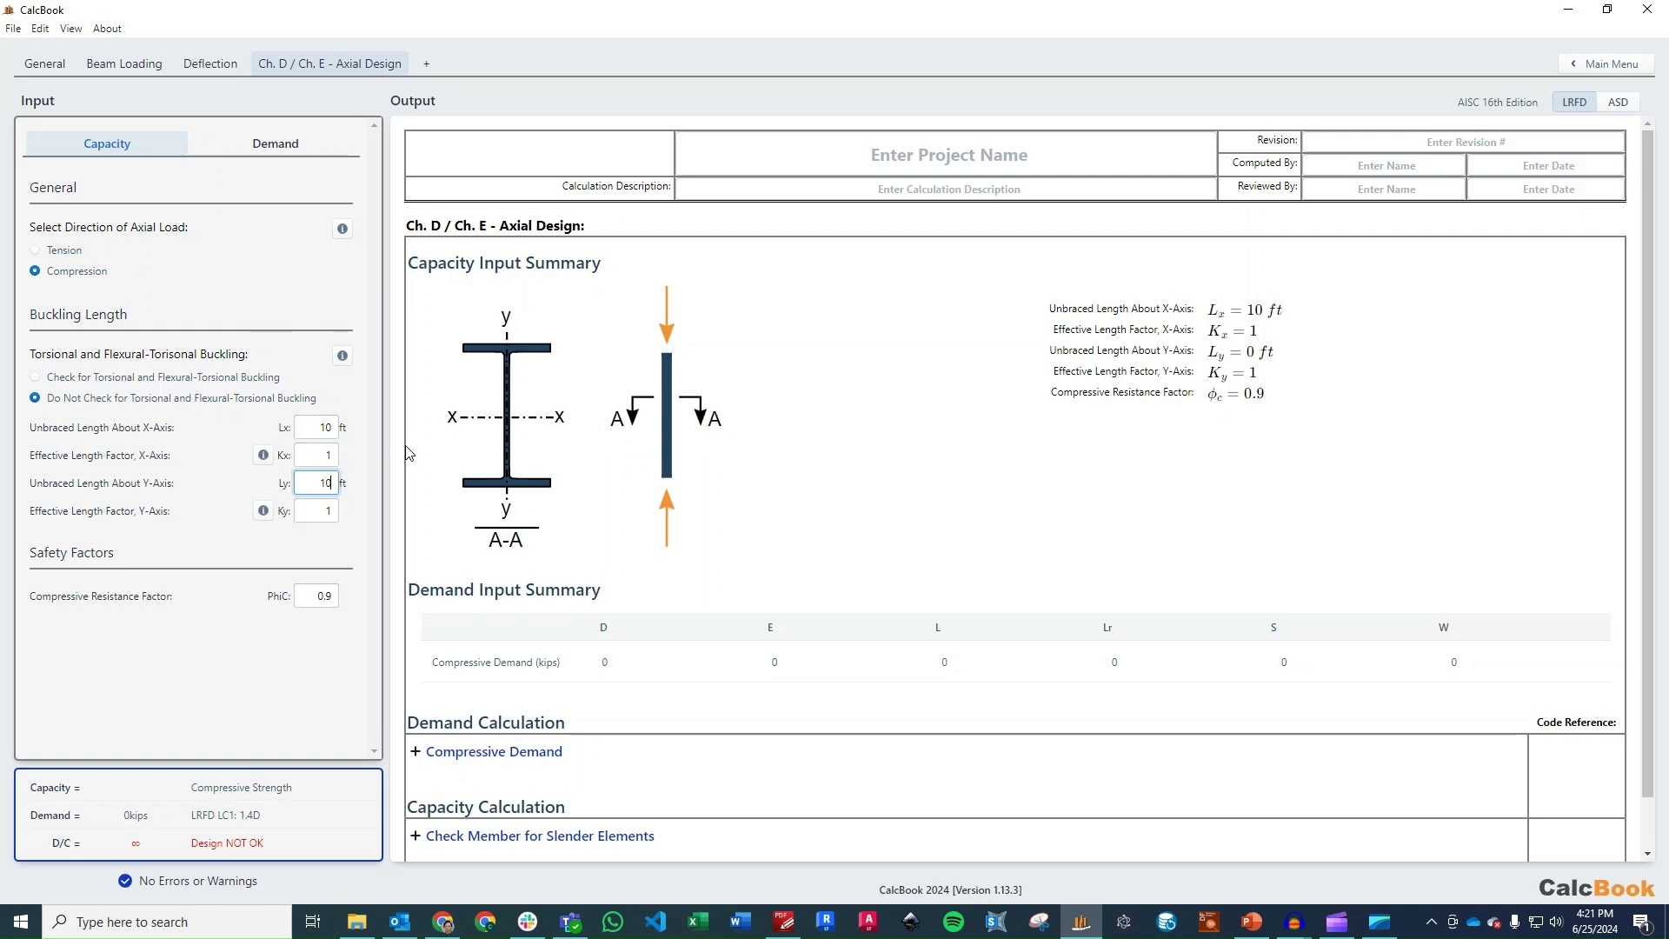
left_click(309, 453)
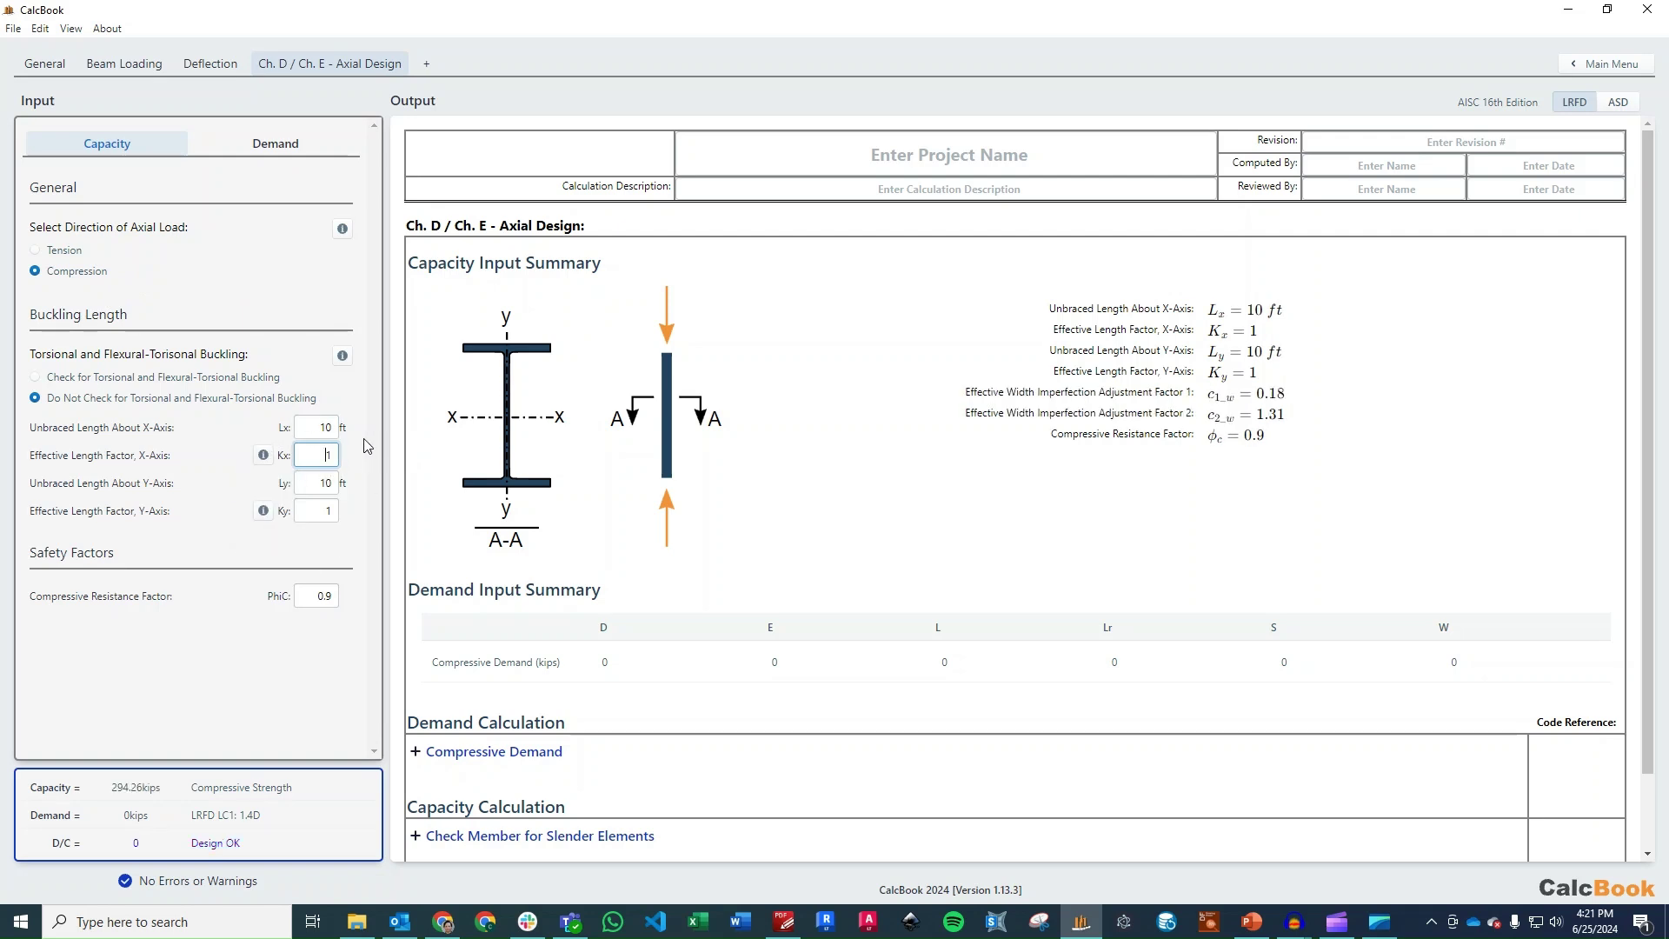
Enter a compressive seismic load demand of 145 kips for the member.
left_click(293, 152)
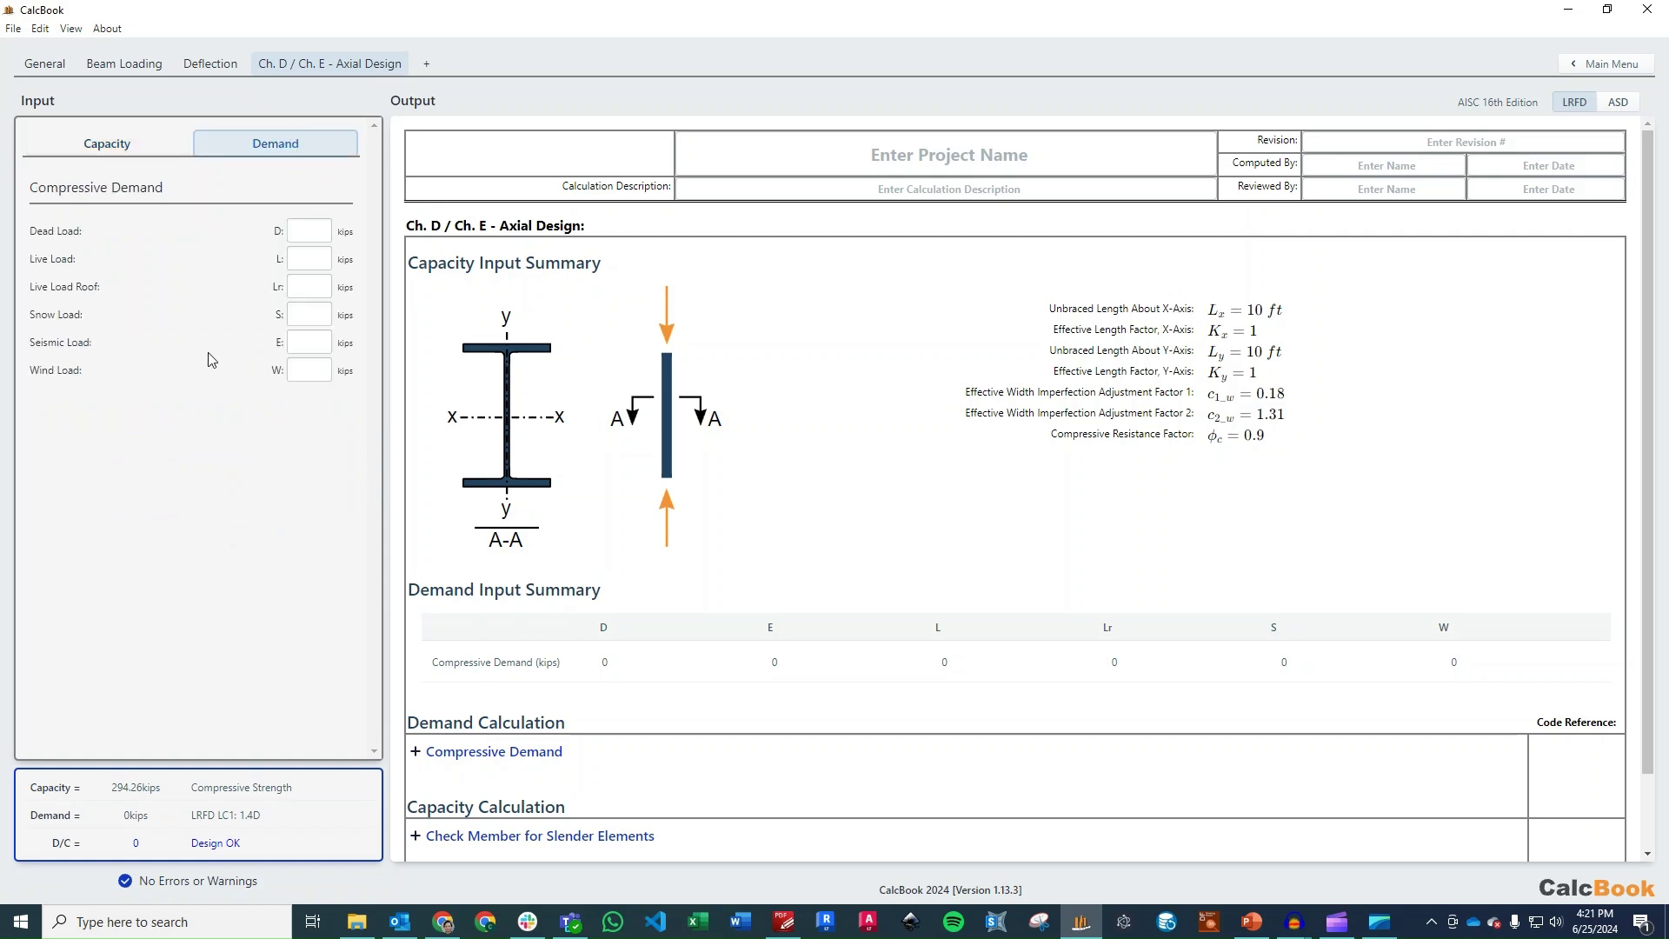
left_click(309, 344)
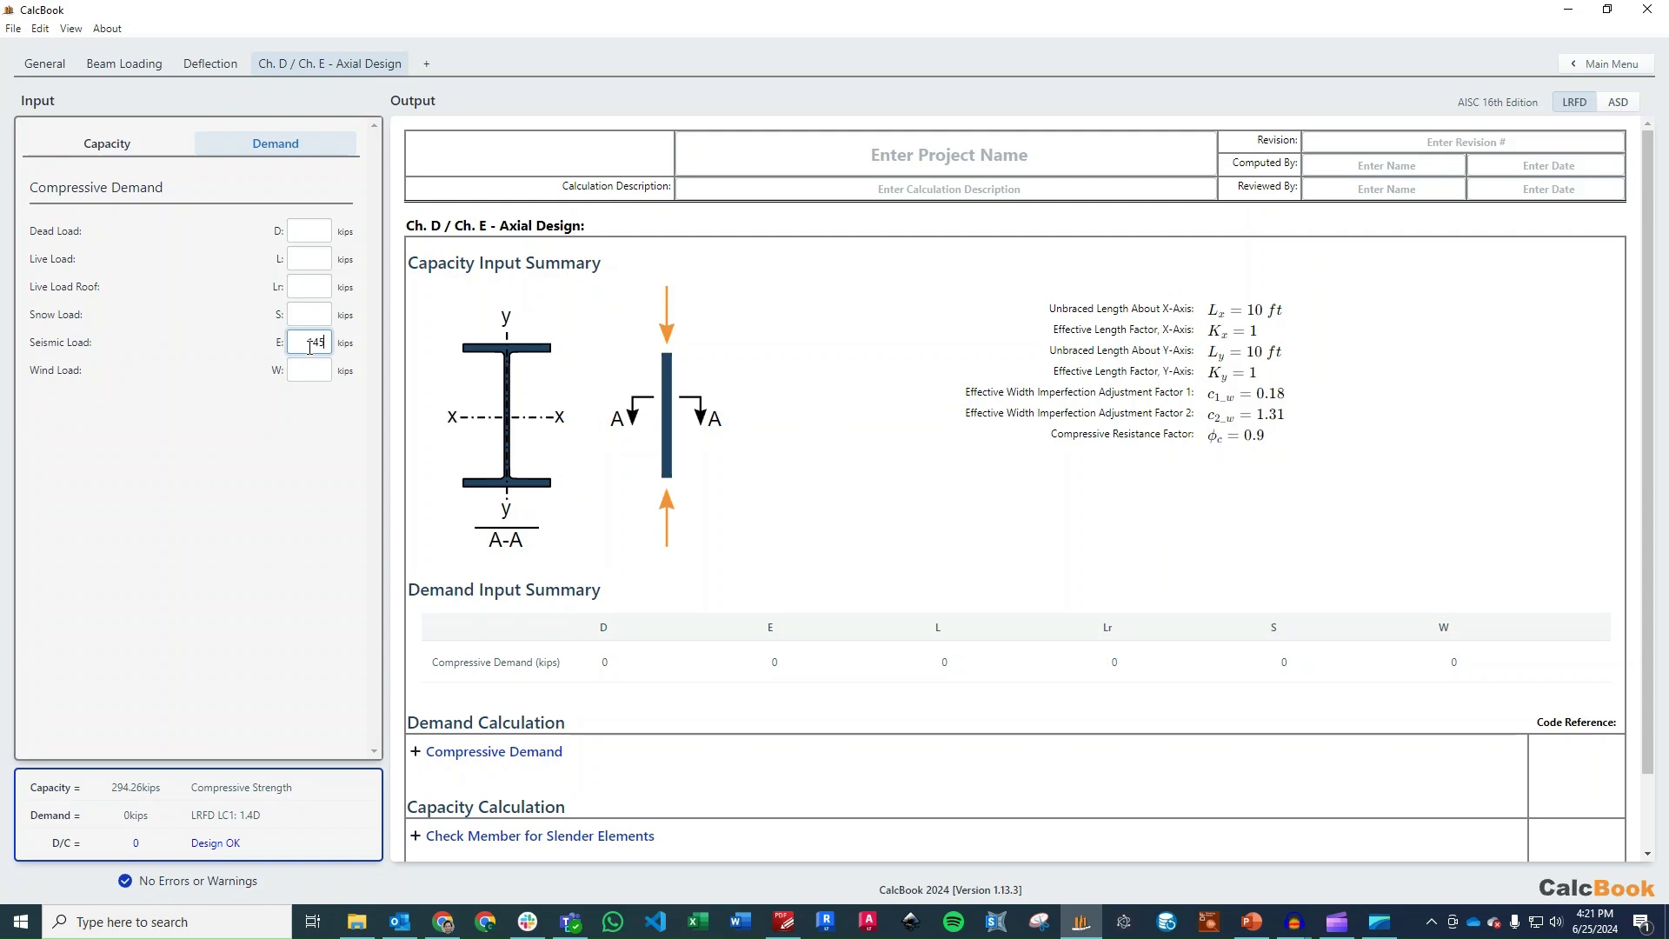
left_click(325, 374)
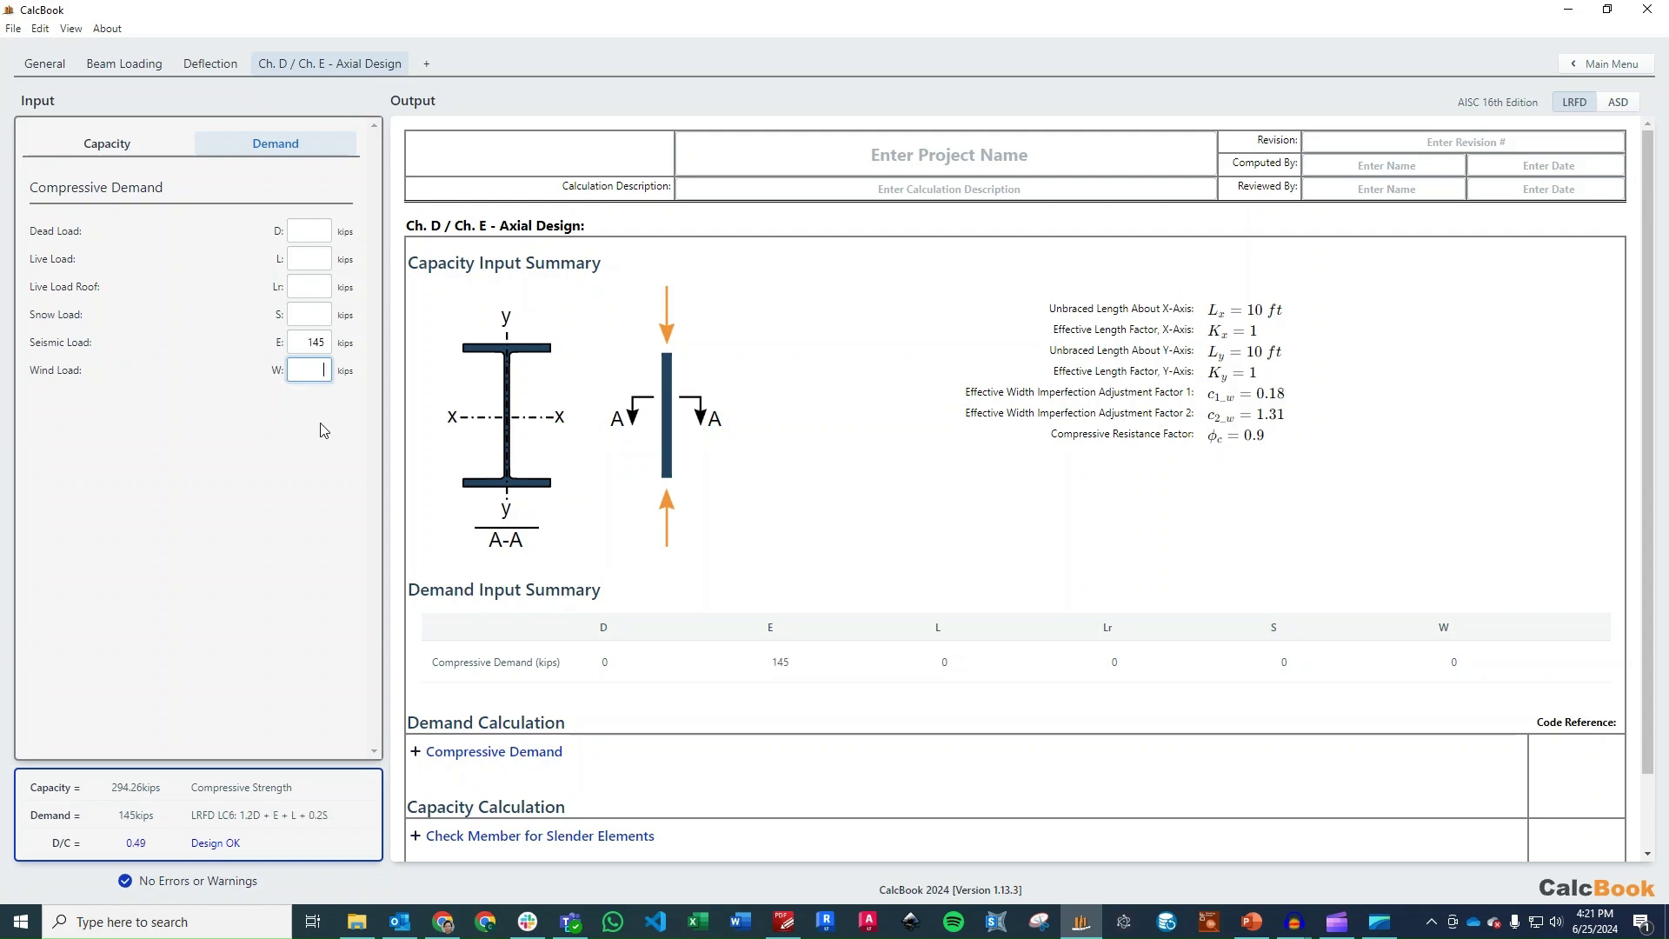
Expand the Compressive Demand calculation to review the governing load combination.
scroll(423, 551, "down", 1)
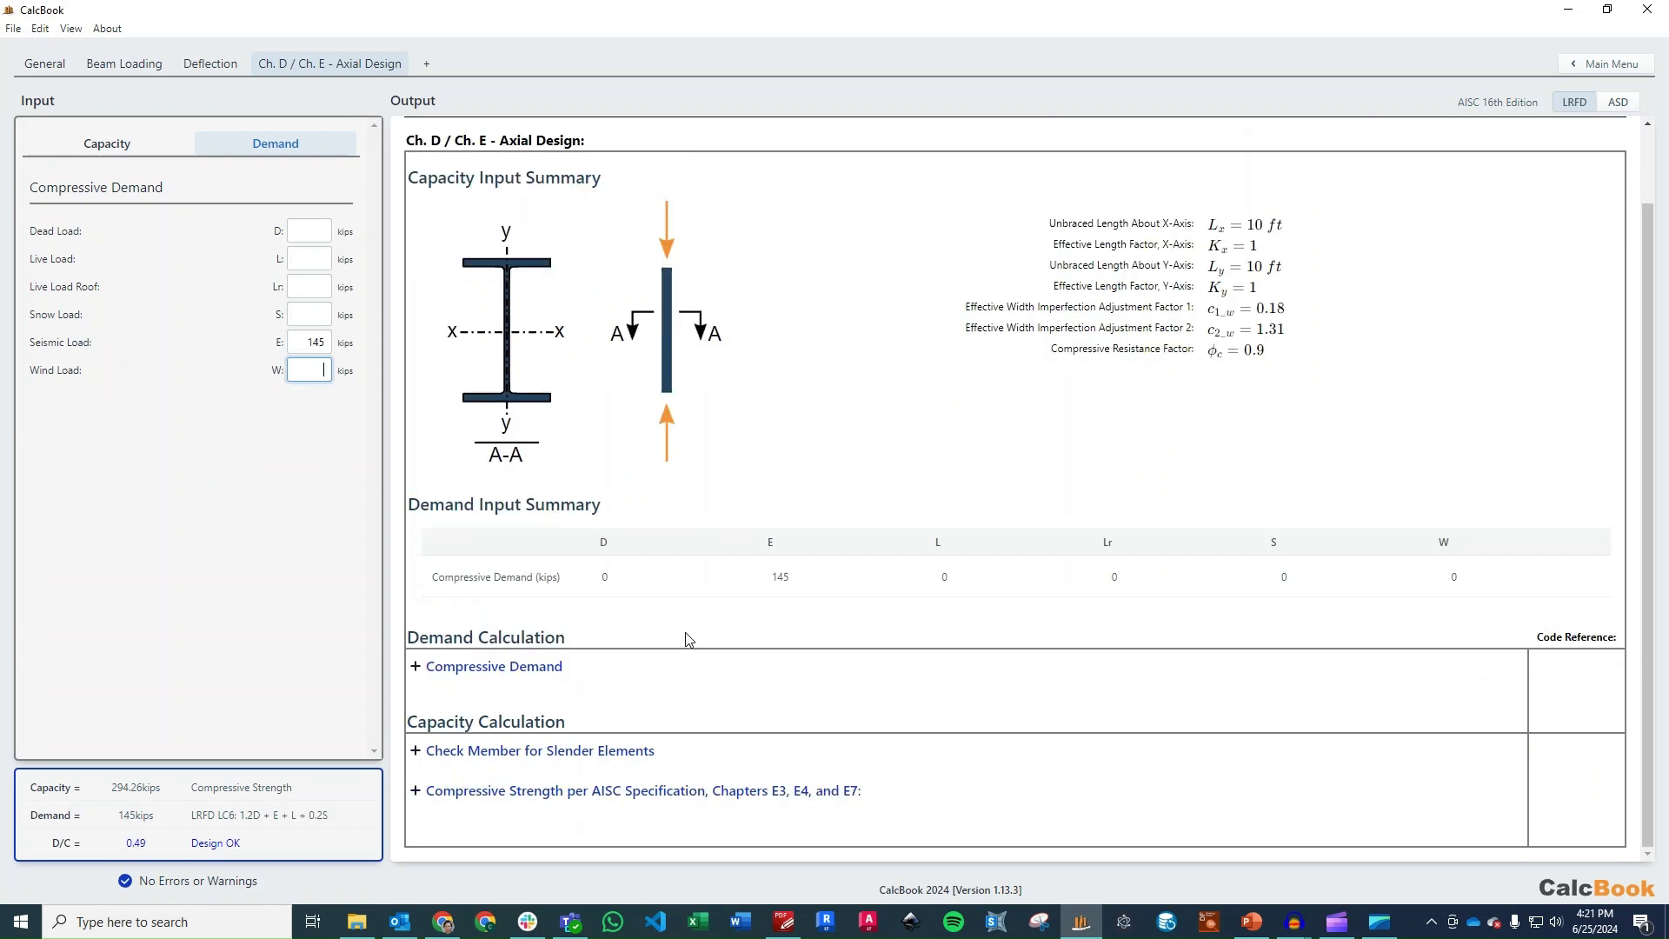
left_click(756, 664)
scroll(935, 482, "down", 1)
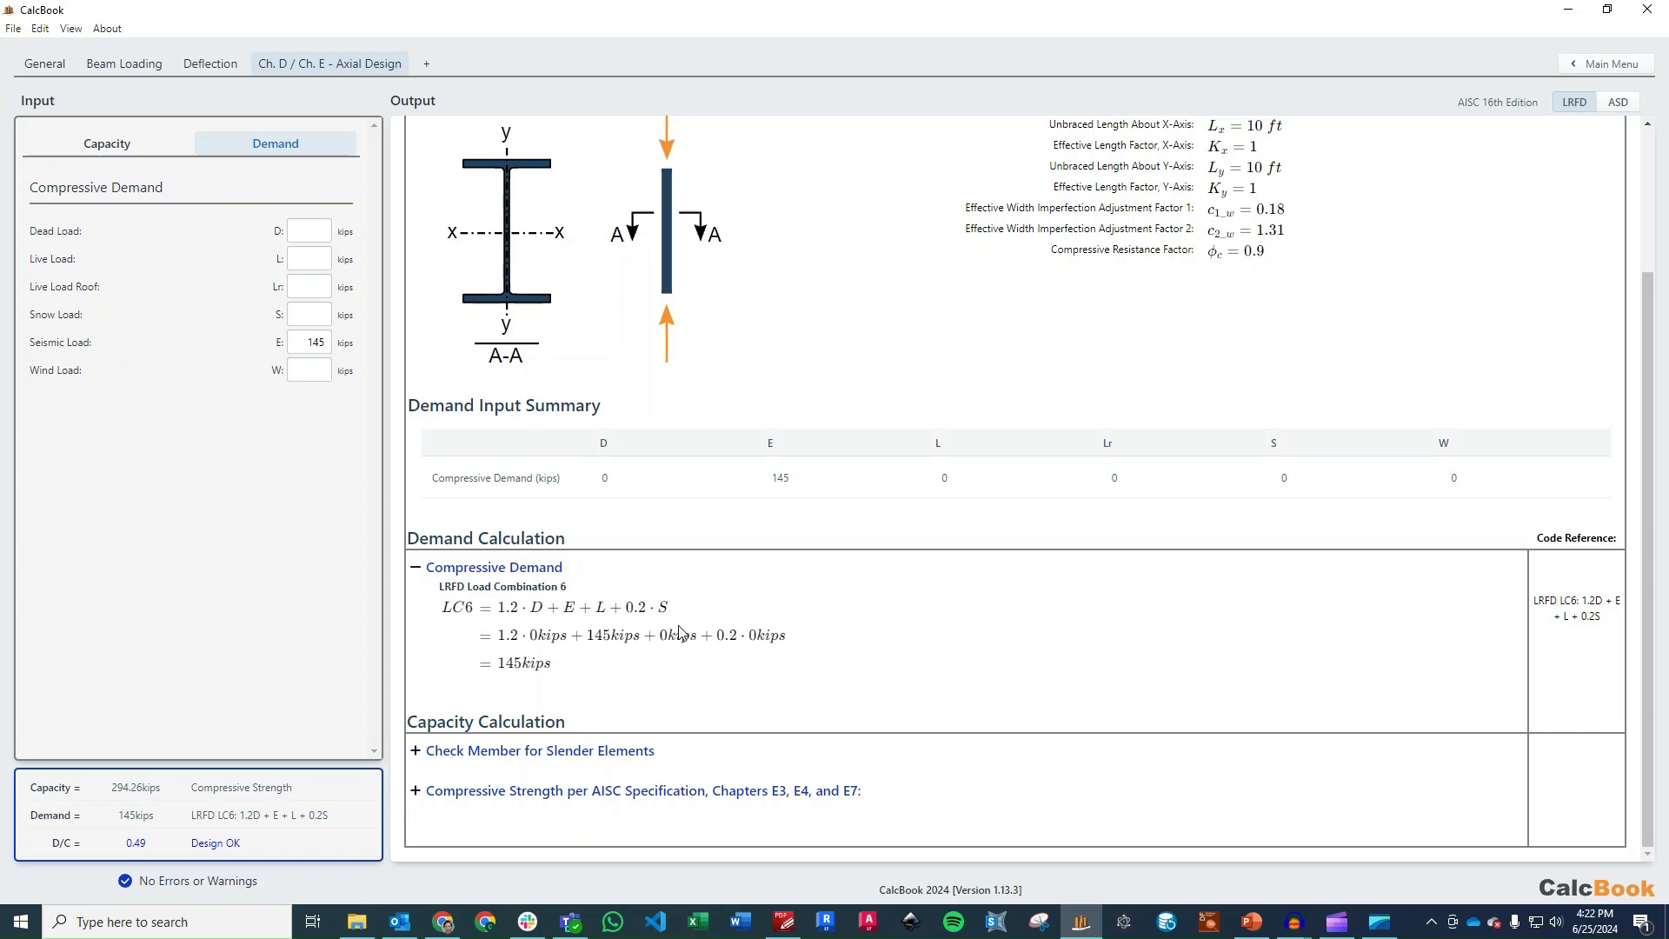
Expand the slender element check and review the flange and web width-to-thickness calculations.
left_click(585, 750)
scroll(773, 582, "down", 1)
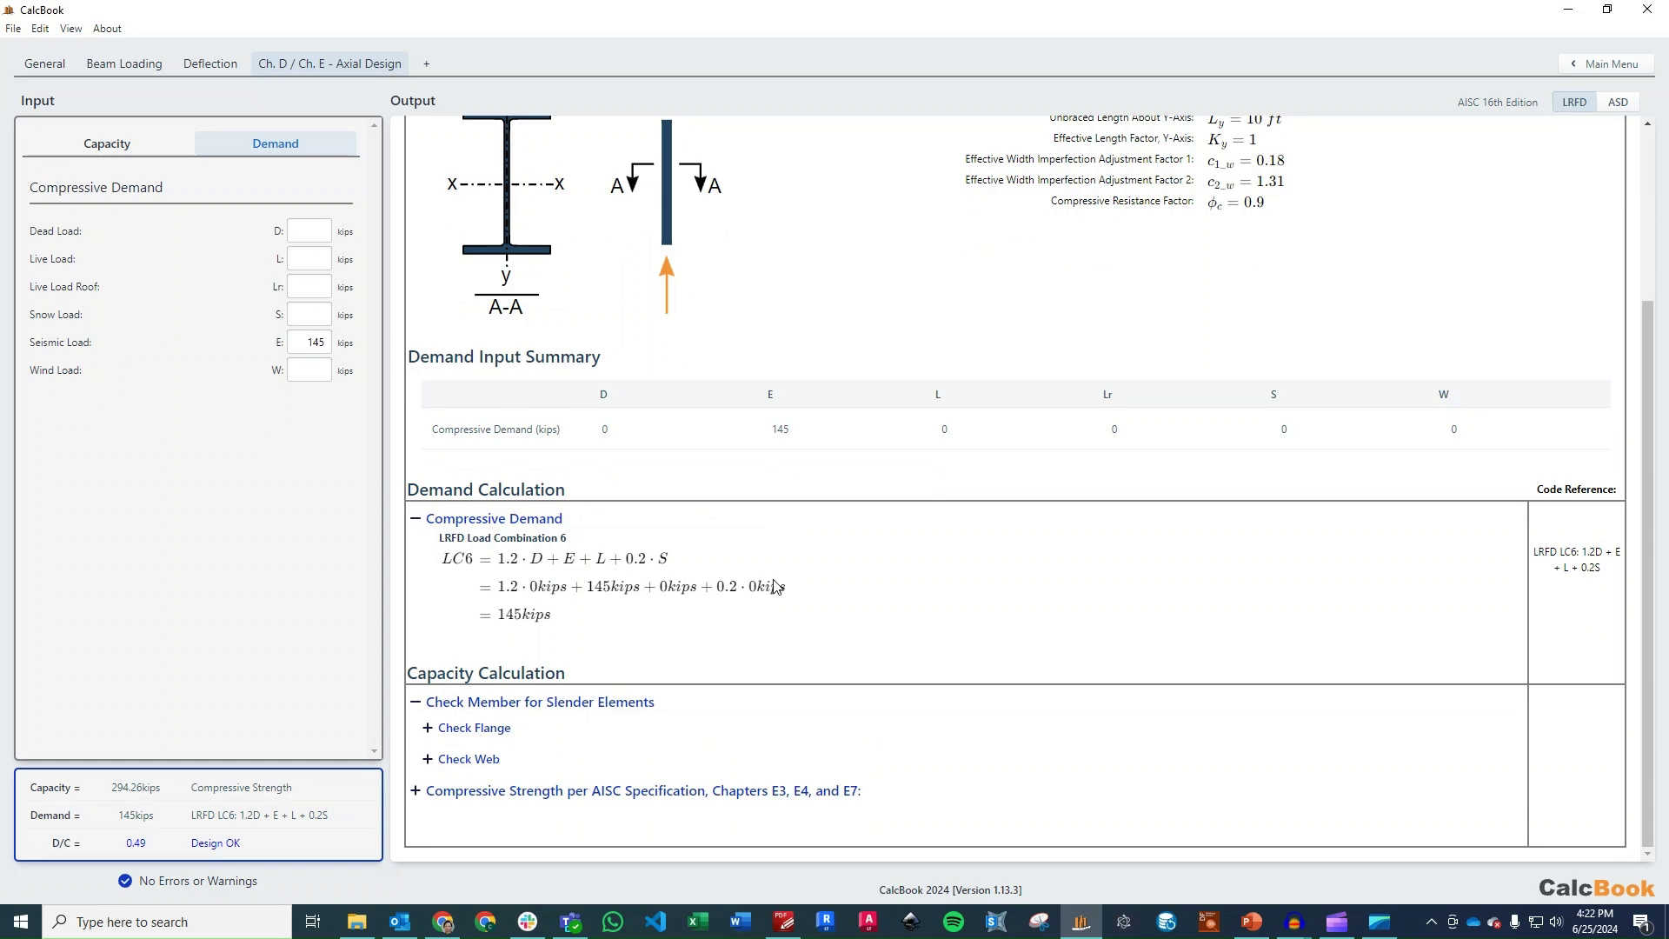
left_click(561, 733)
scroll(886, 569, "down", 3)
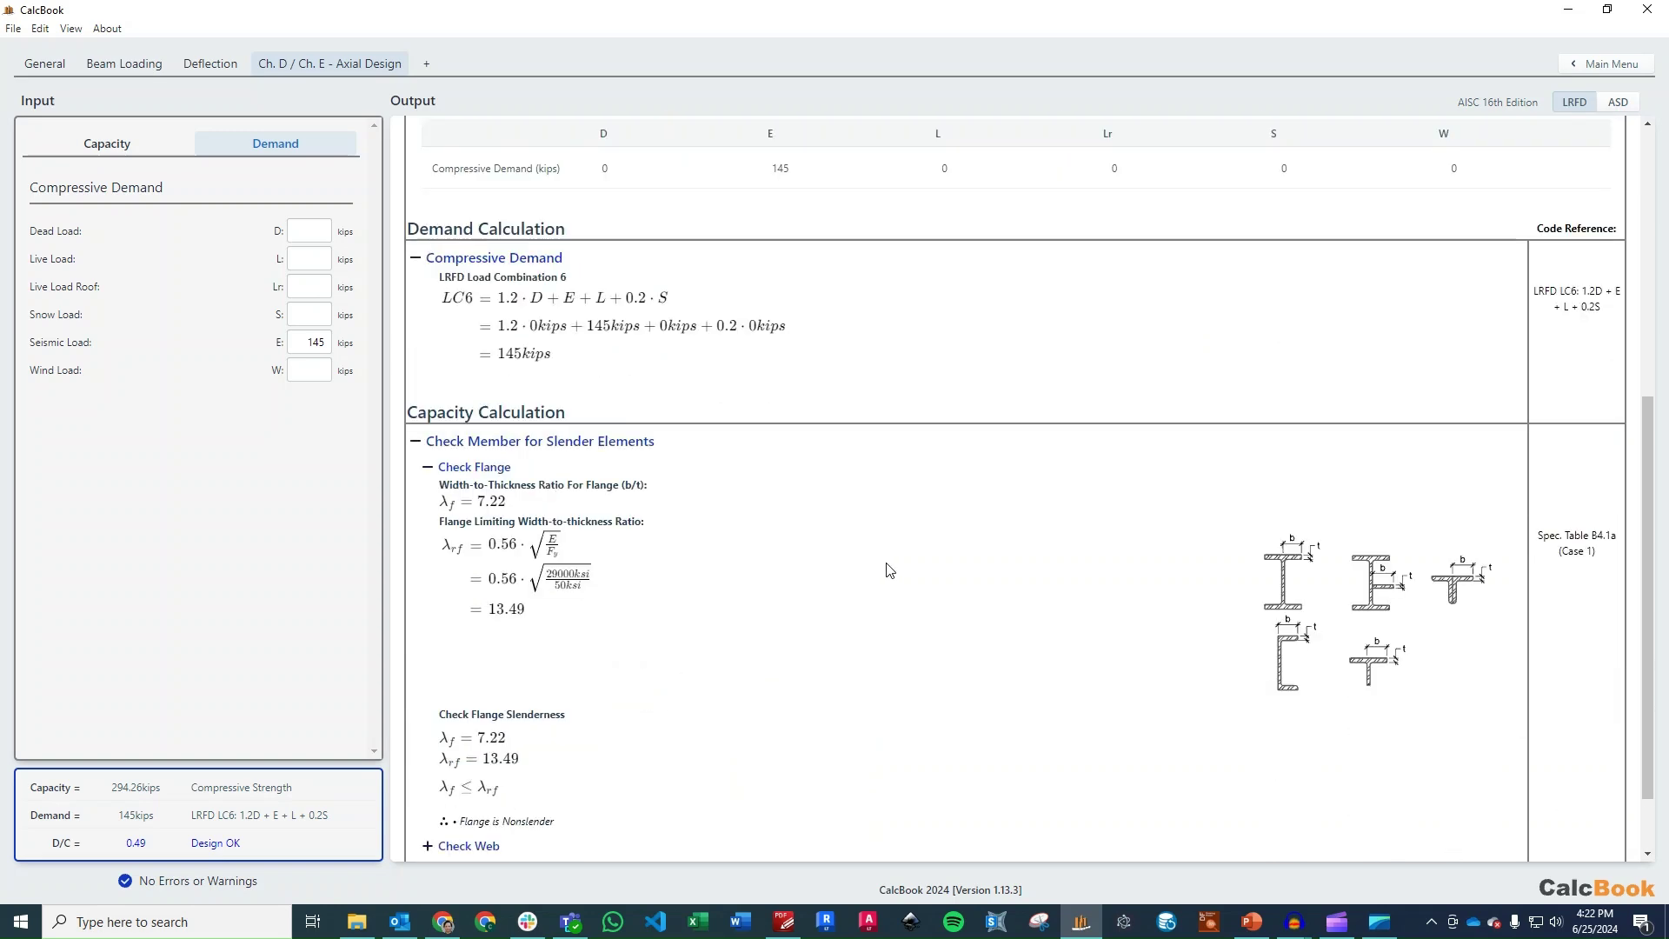
scroll(887, 569, "down", 1)
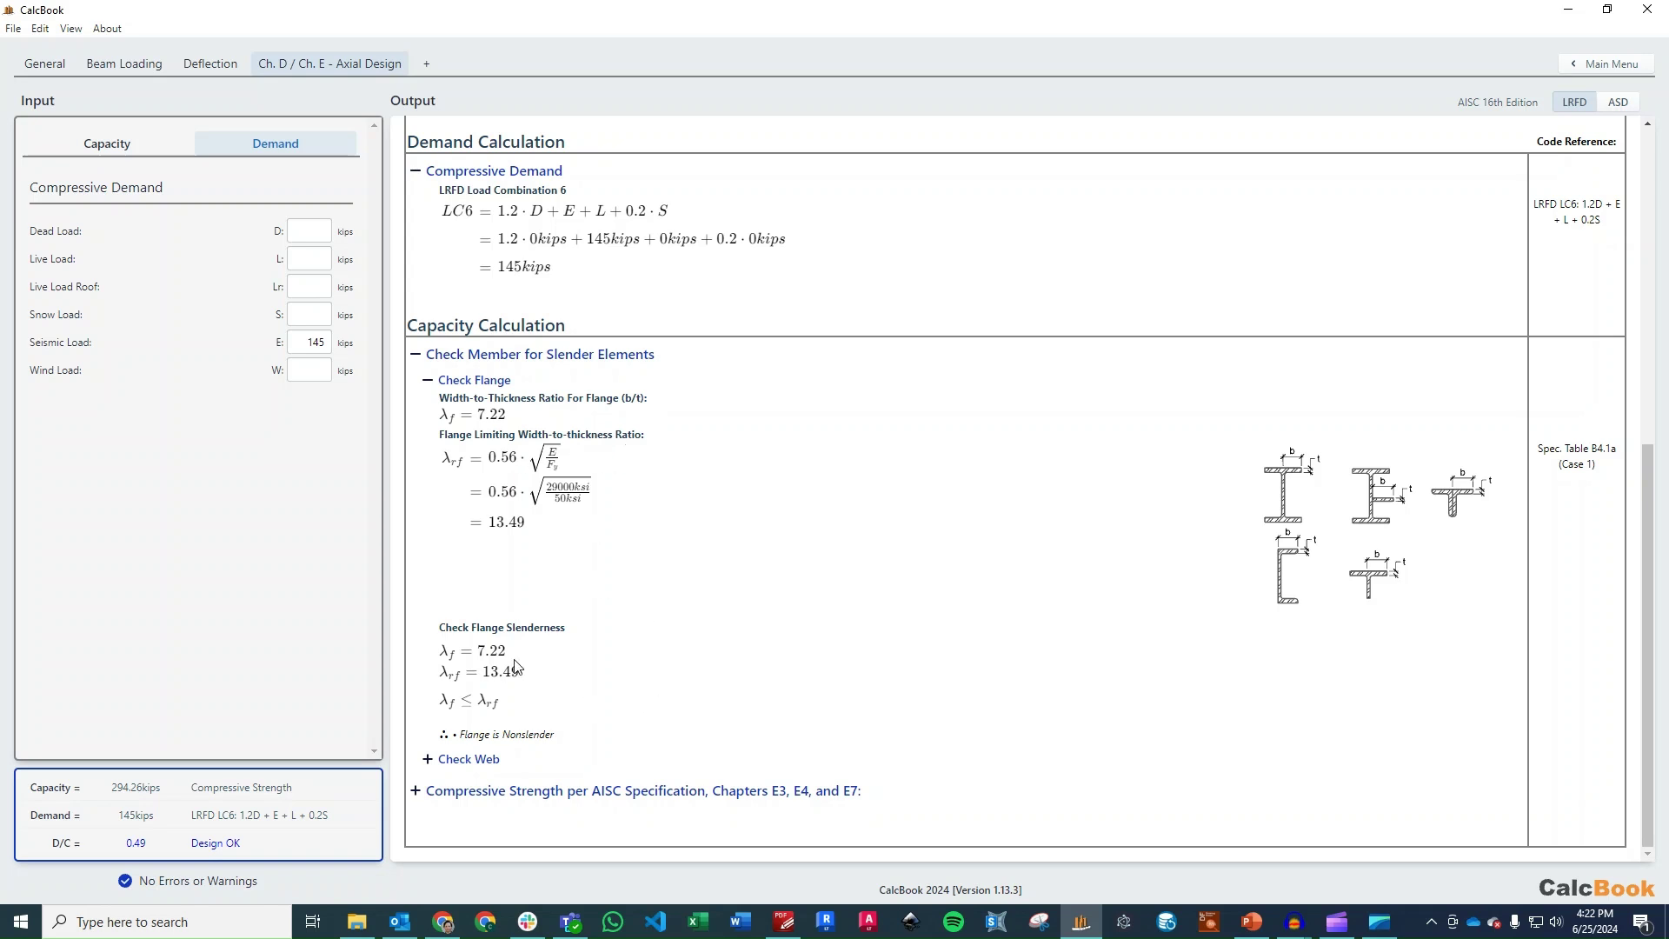
left_click(480, 762)
scroll(756, 567, "down", 4)
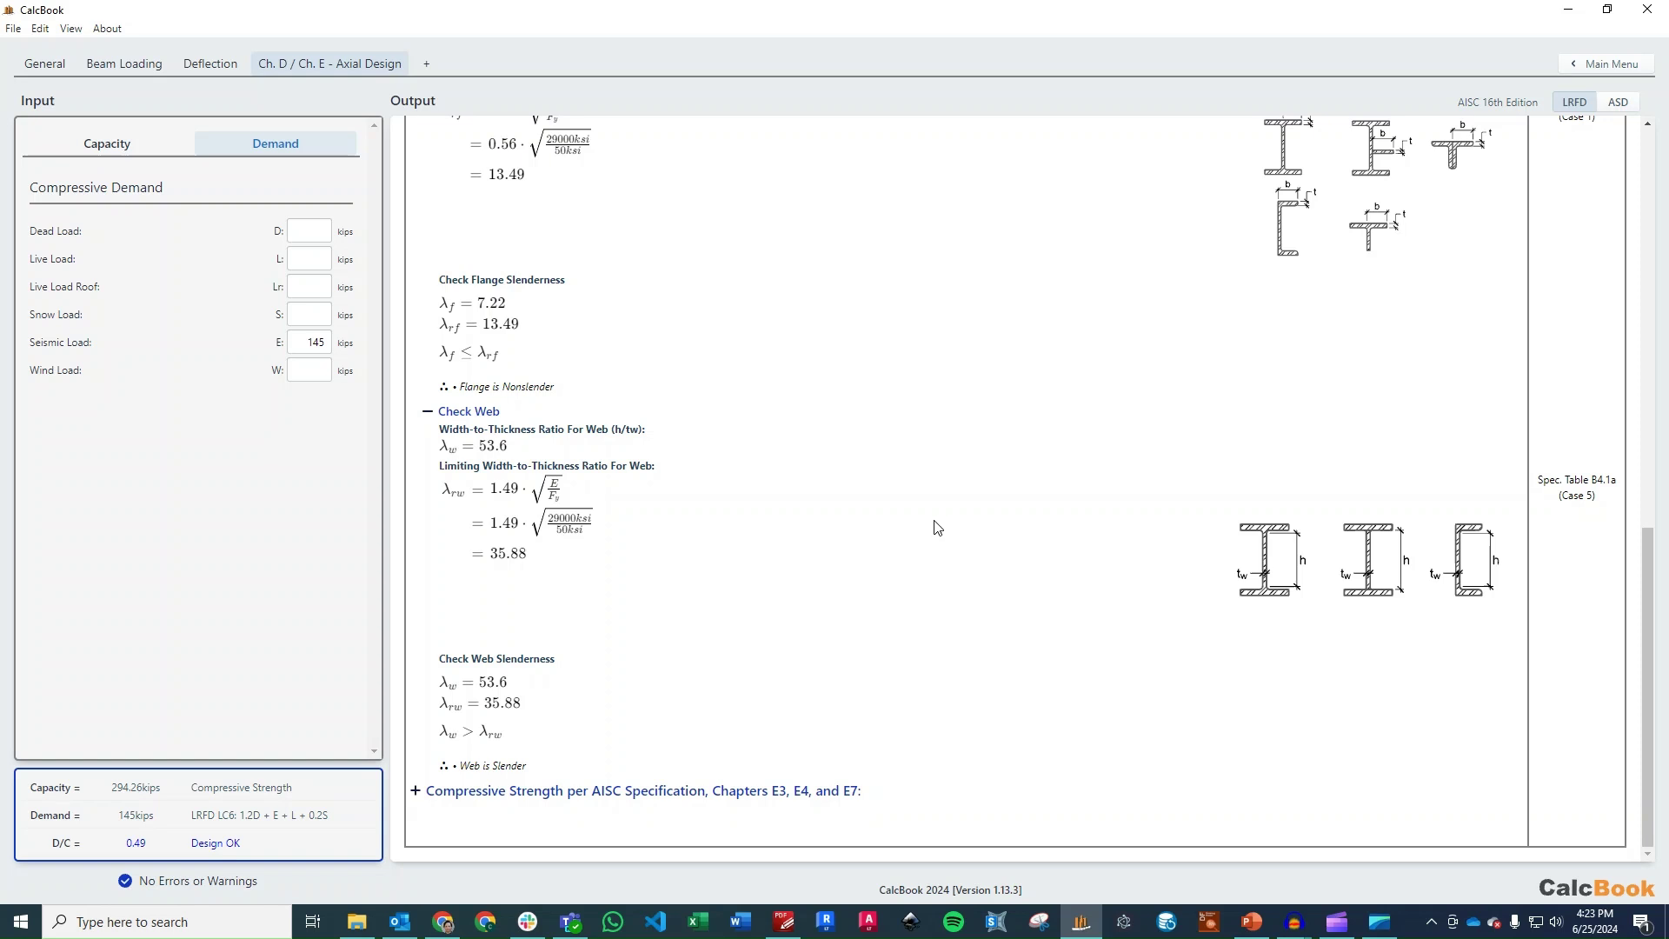
Expand the compressive strength calculation and review the E2 limiting slenderness ratio about both axes.
left_click(654, 791)
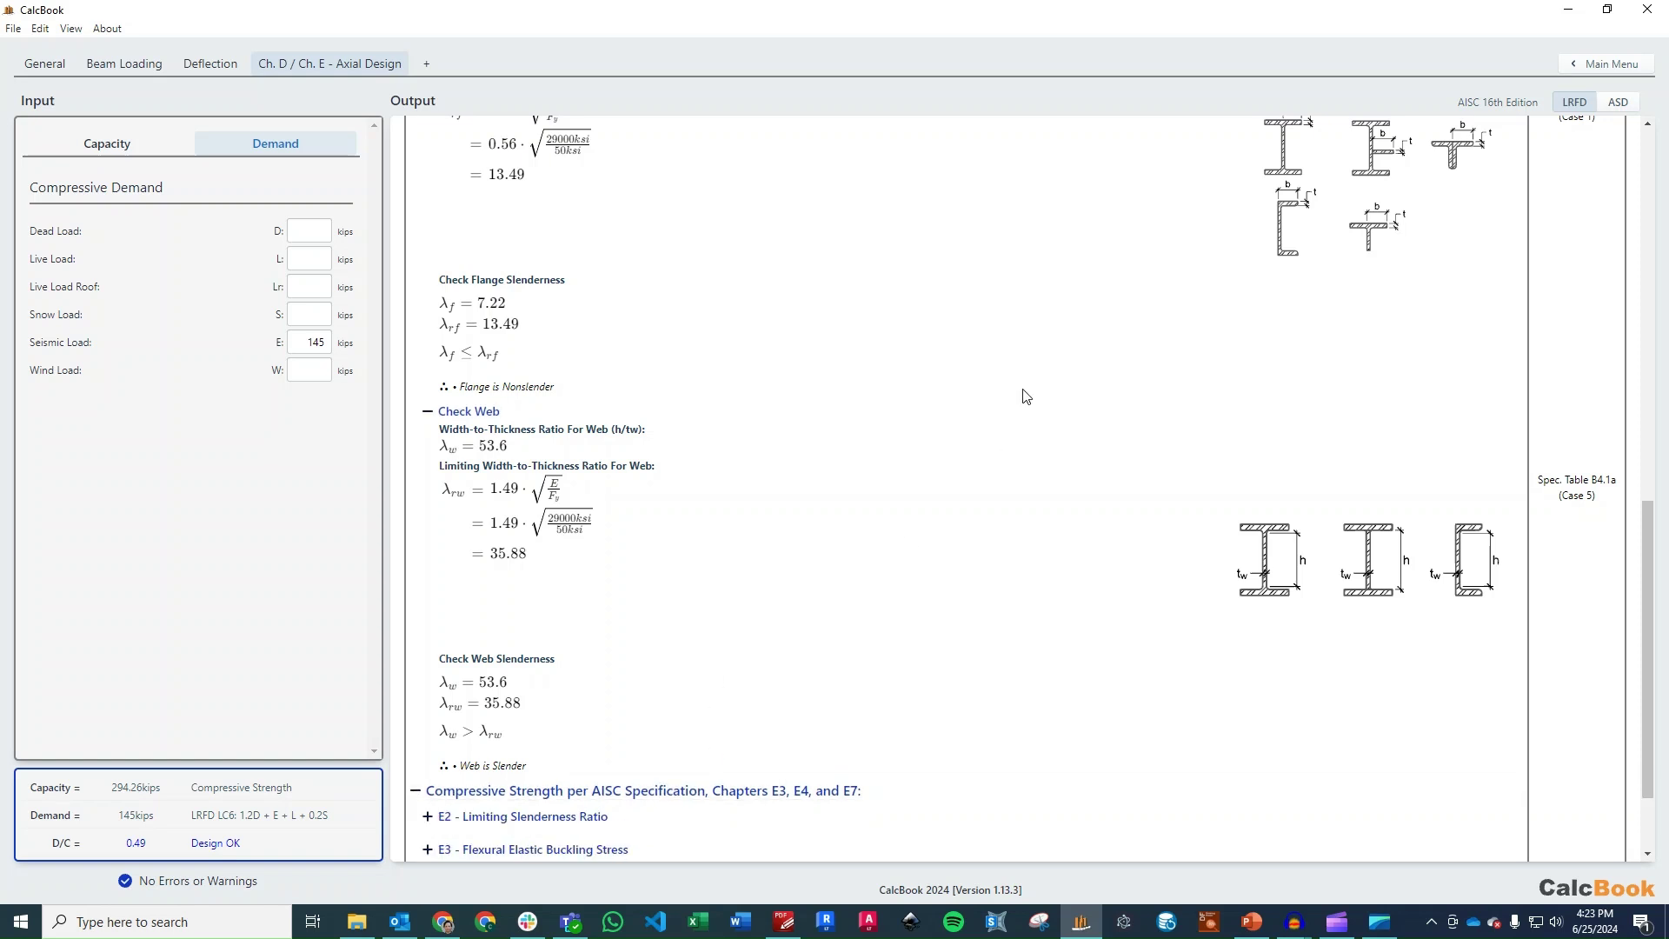
scroll(1026, 396, "down", 3)
left_click(675, 696)
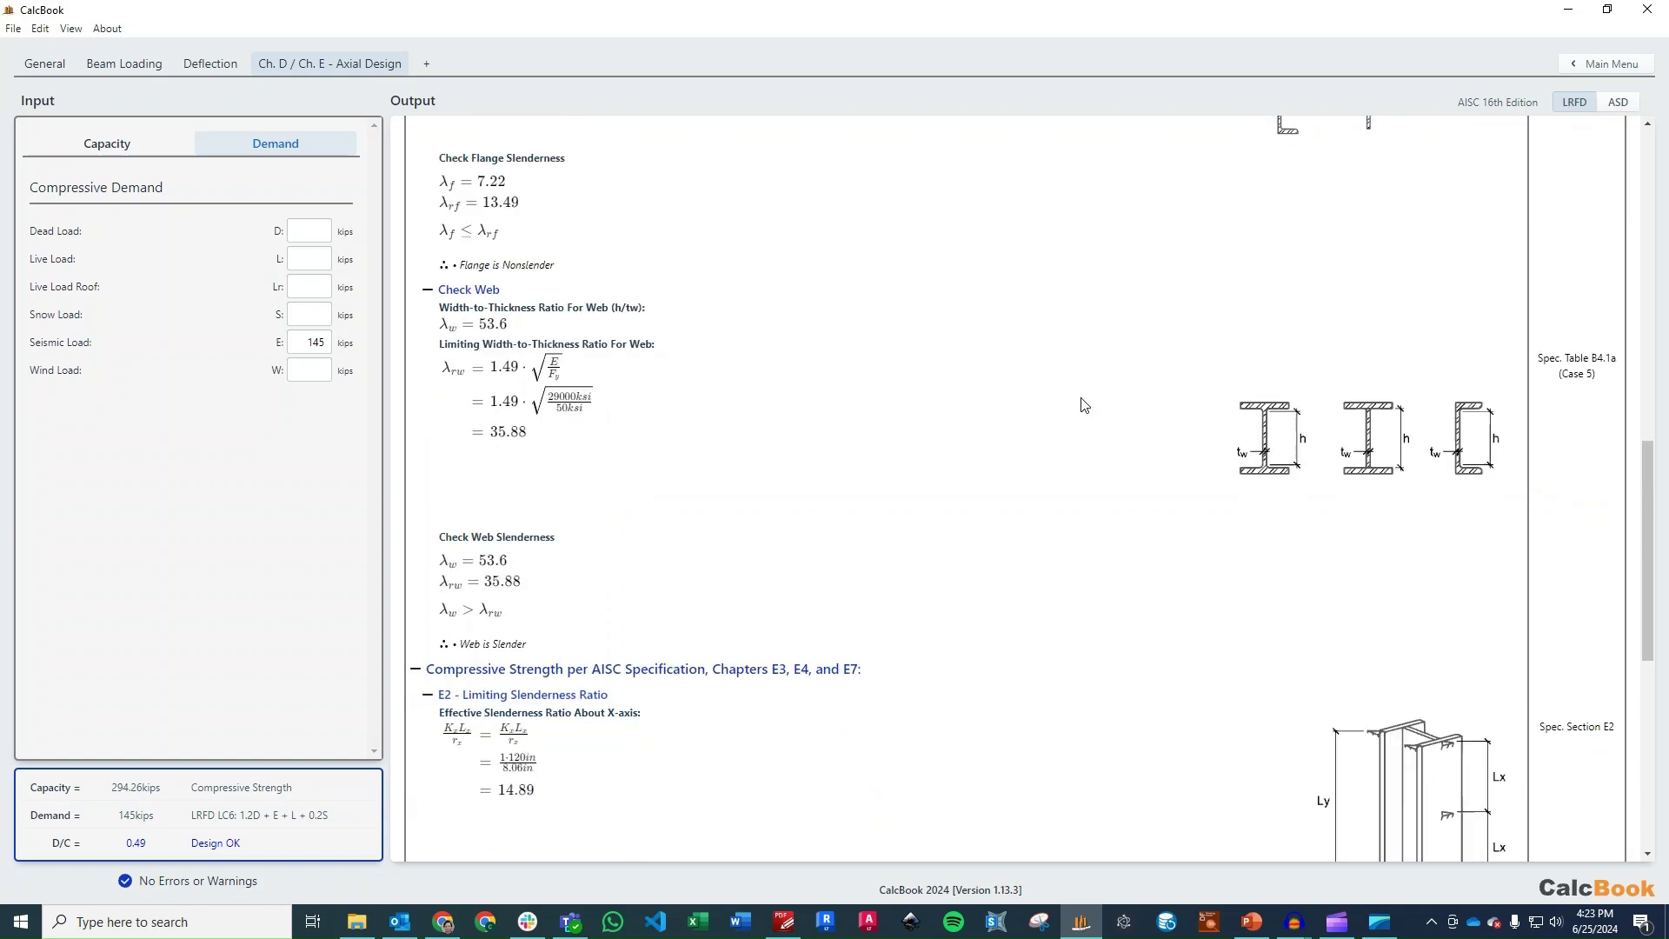
scroll(1085, 407, "down", 5)
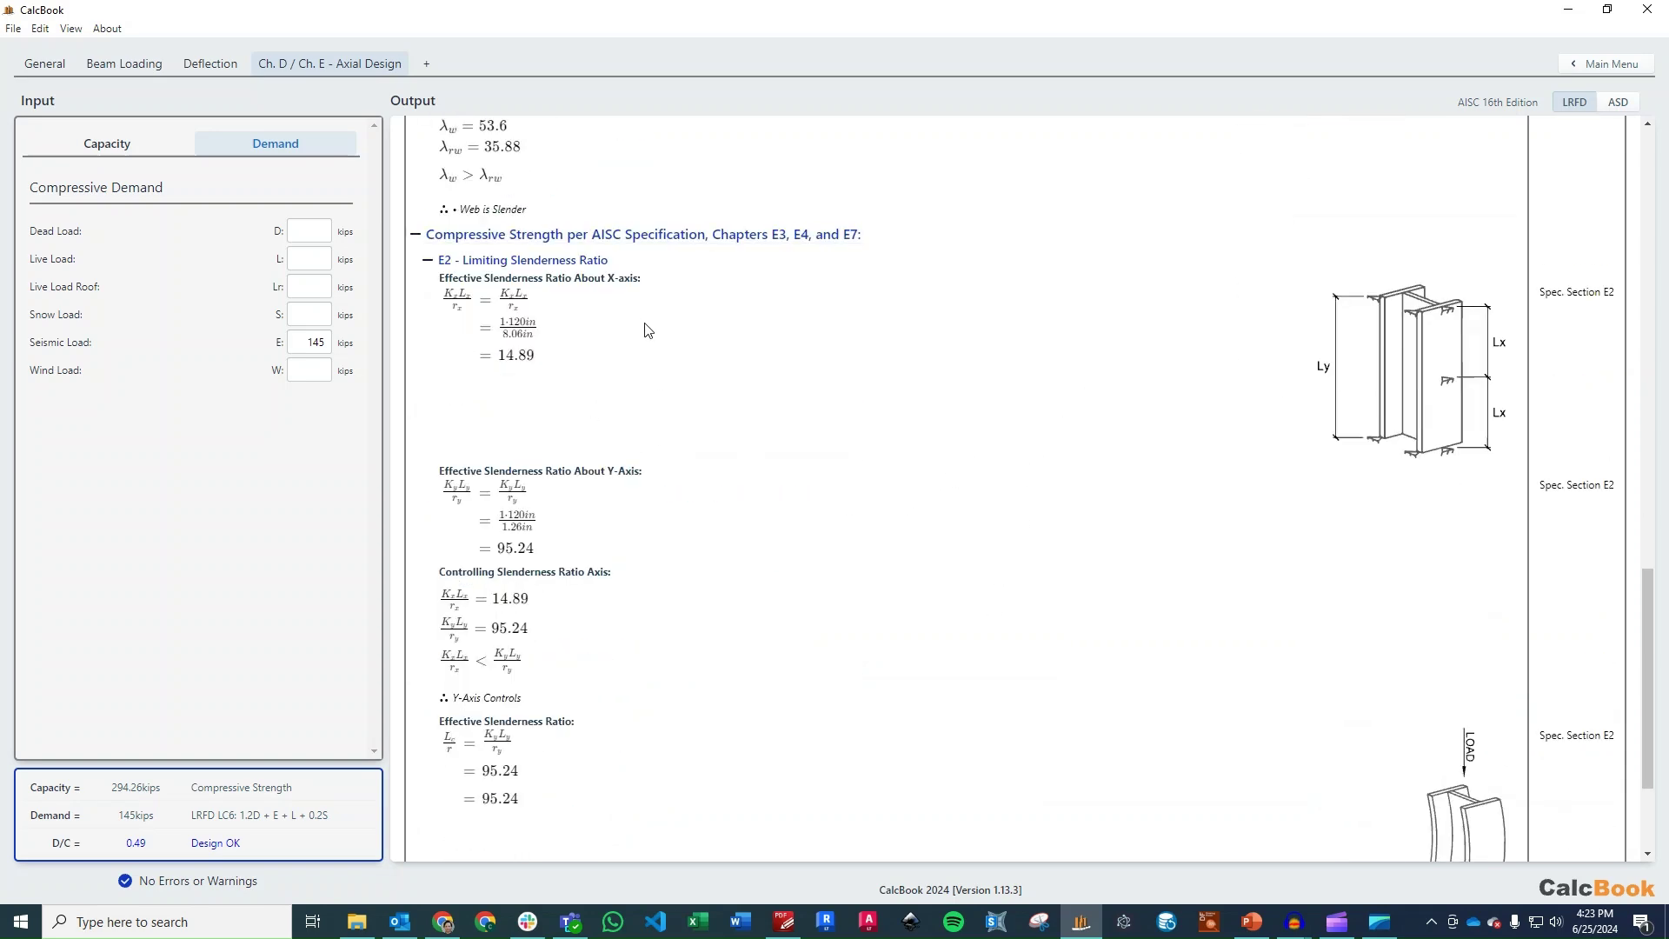
scroll(583, 563, "down", 2)
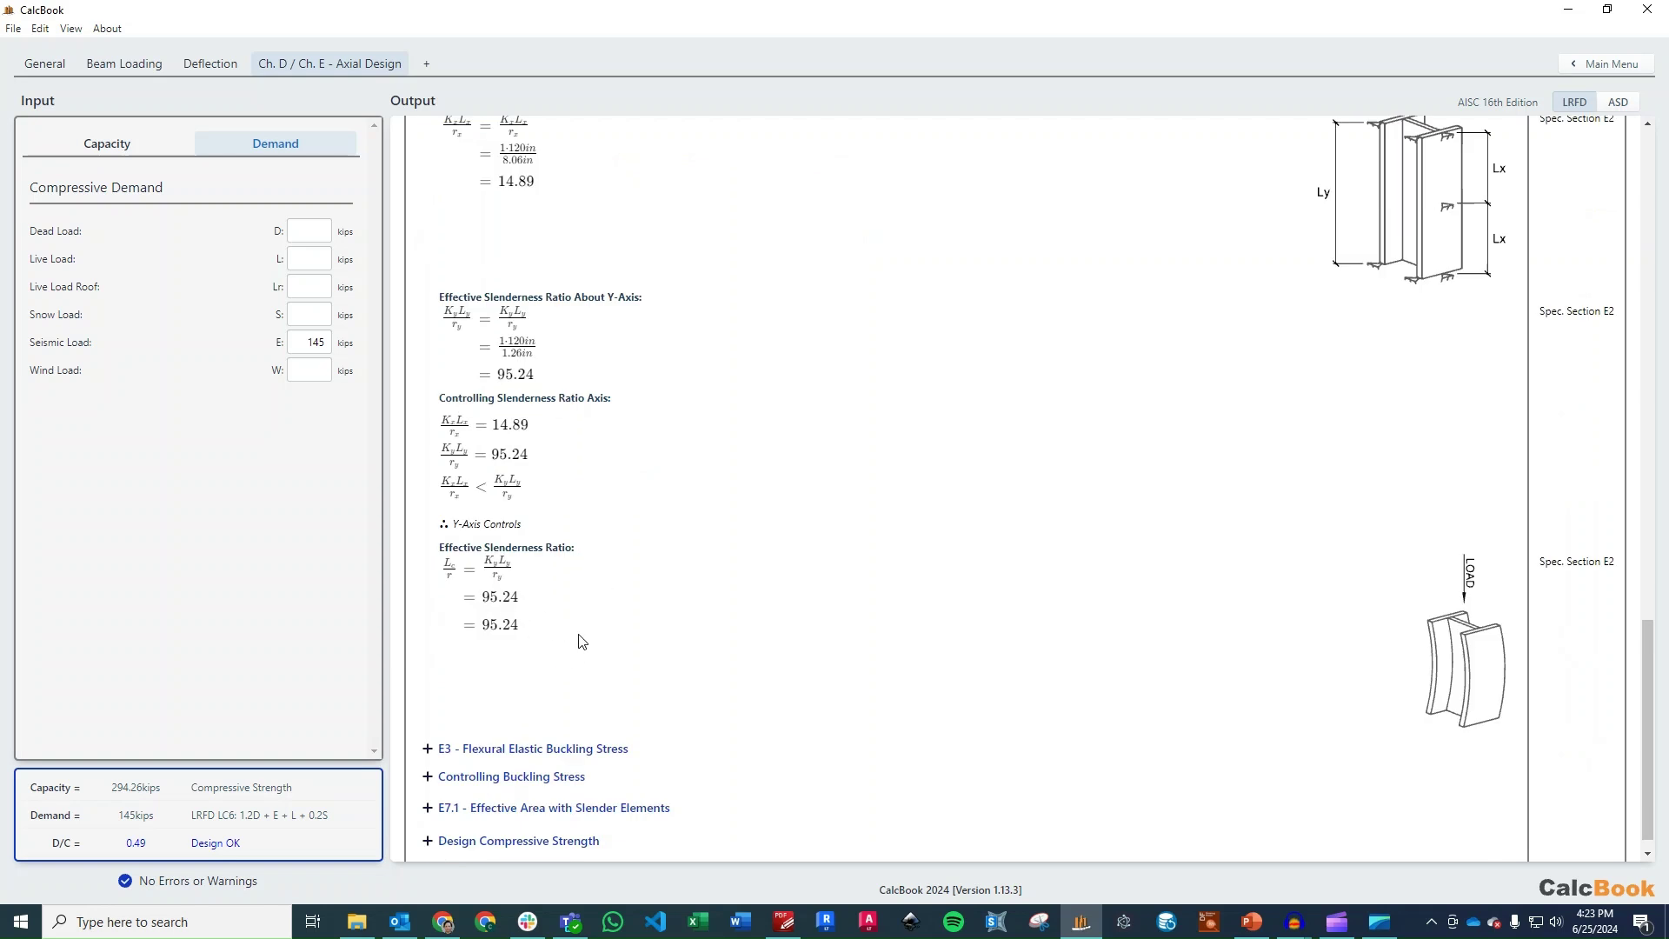
Expand and review the E3 flexural elastic buckling stress and the controlling buckling stress calculations.
left_click(615, 748)
scroll(727, 614, "down", 2)
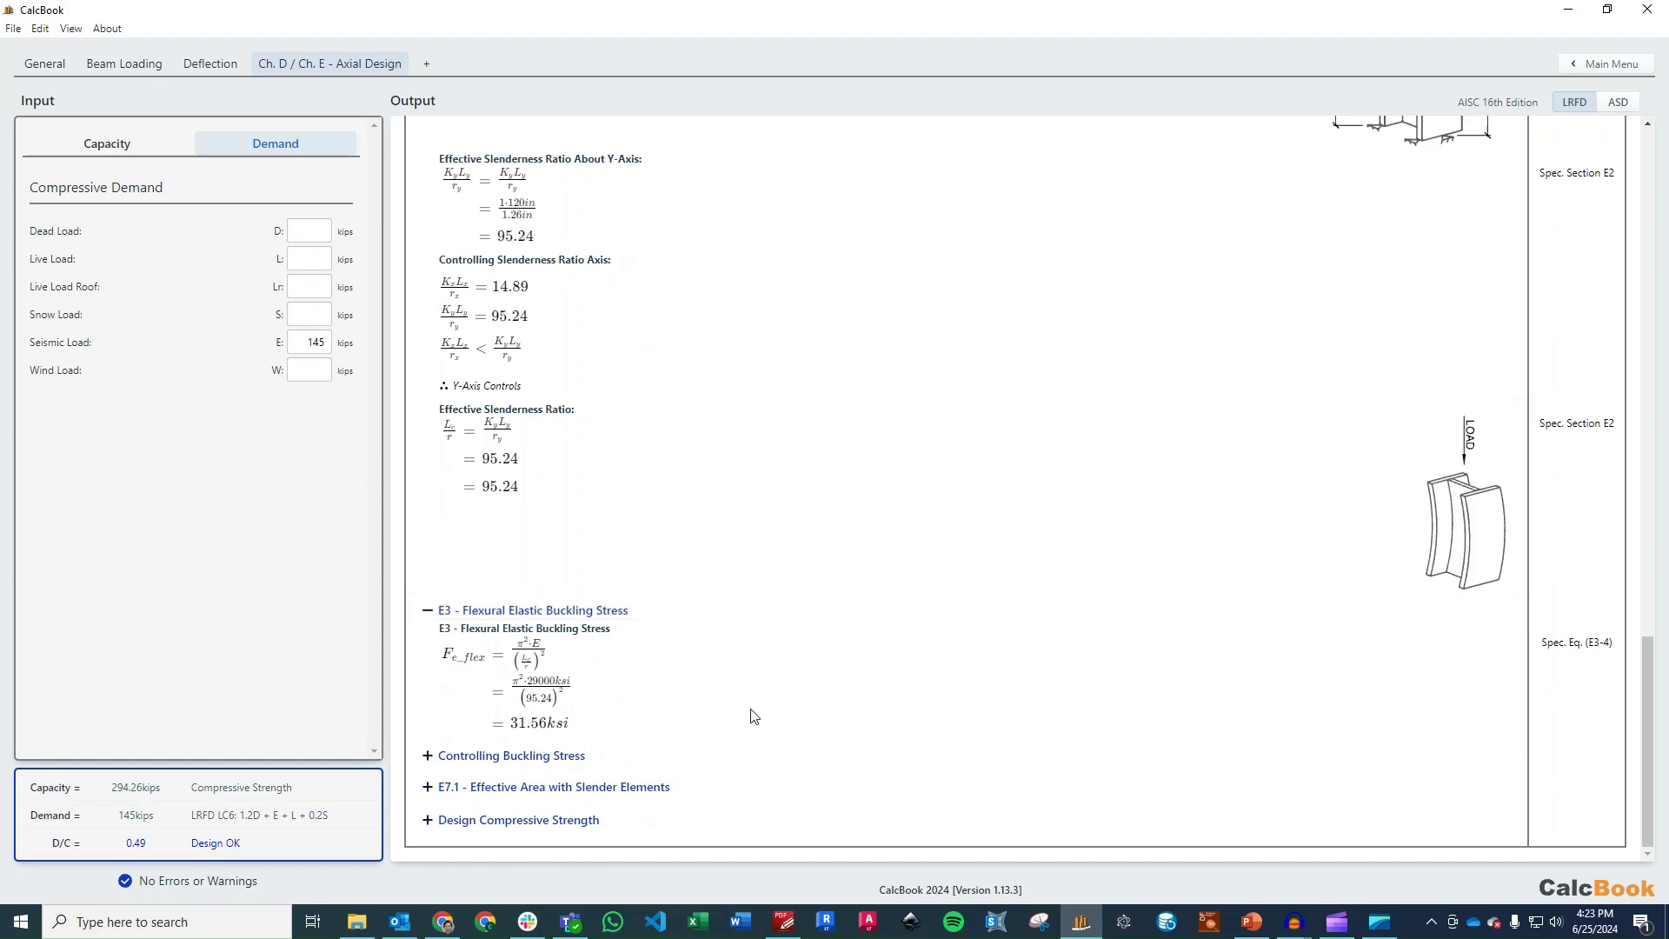
left_click(606, 764)
scroll(761, 635, "down", 4)
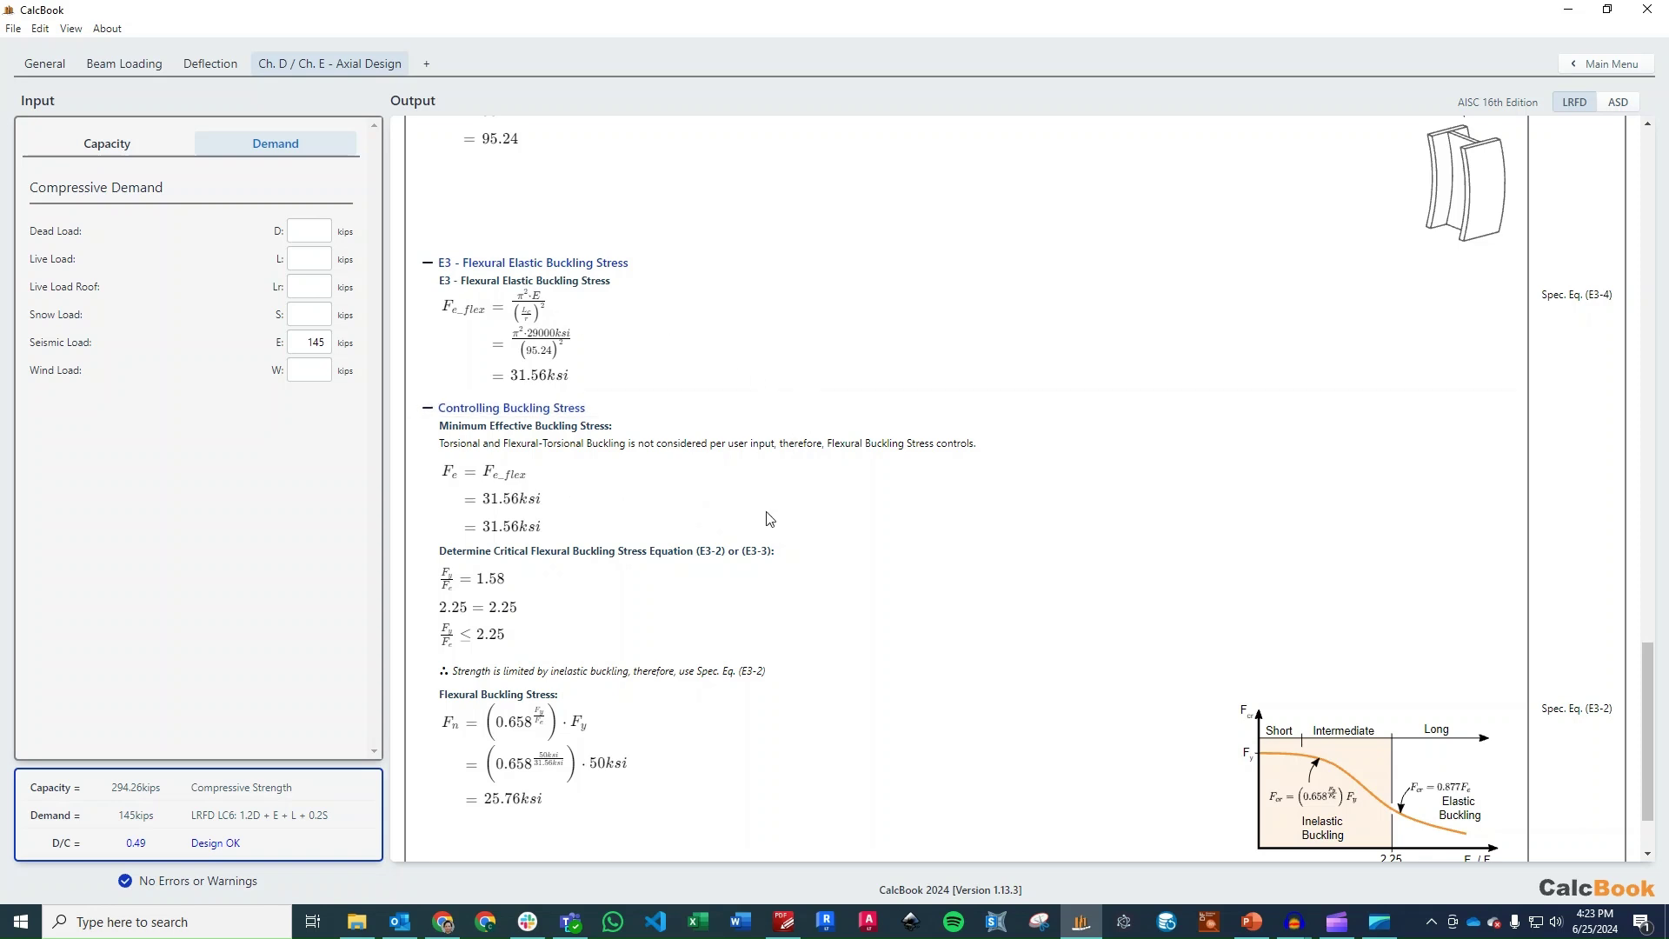
scroll(769, 474, "down", 2)
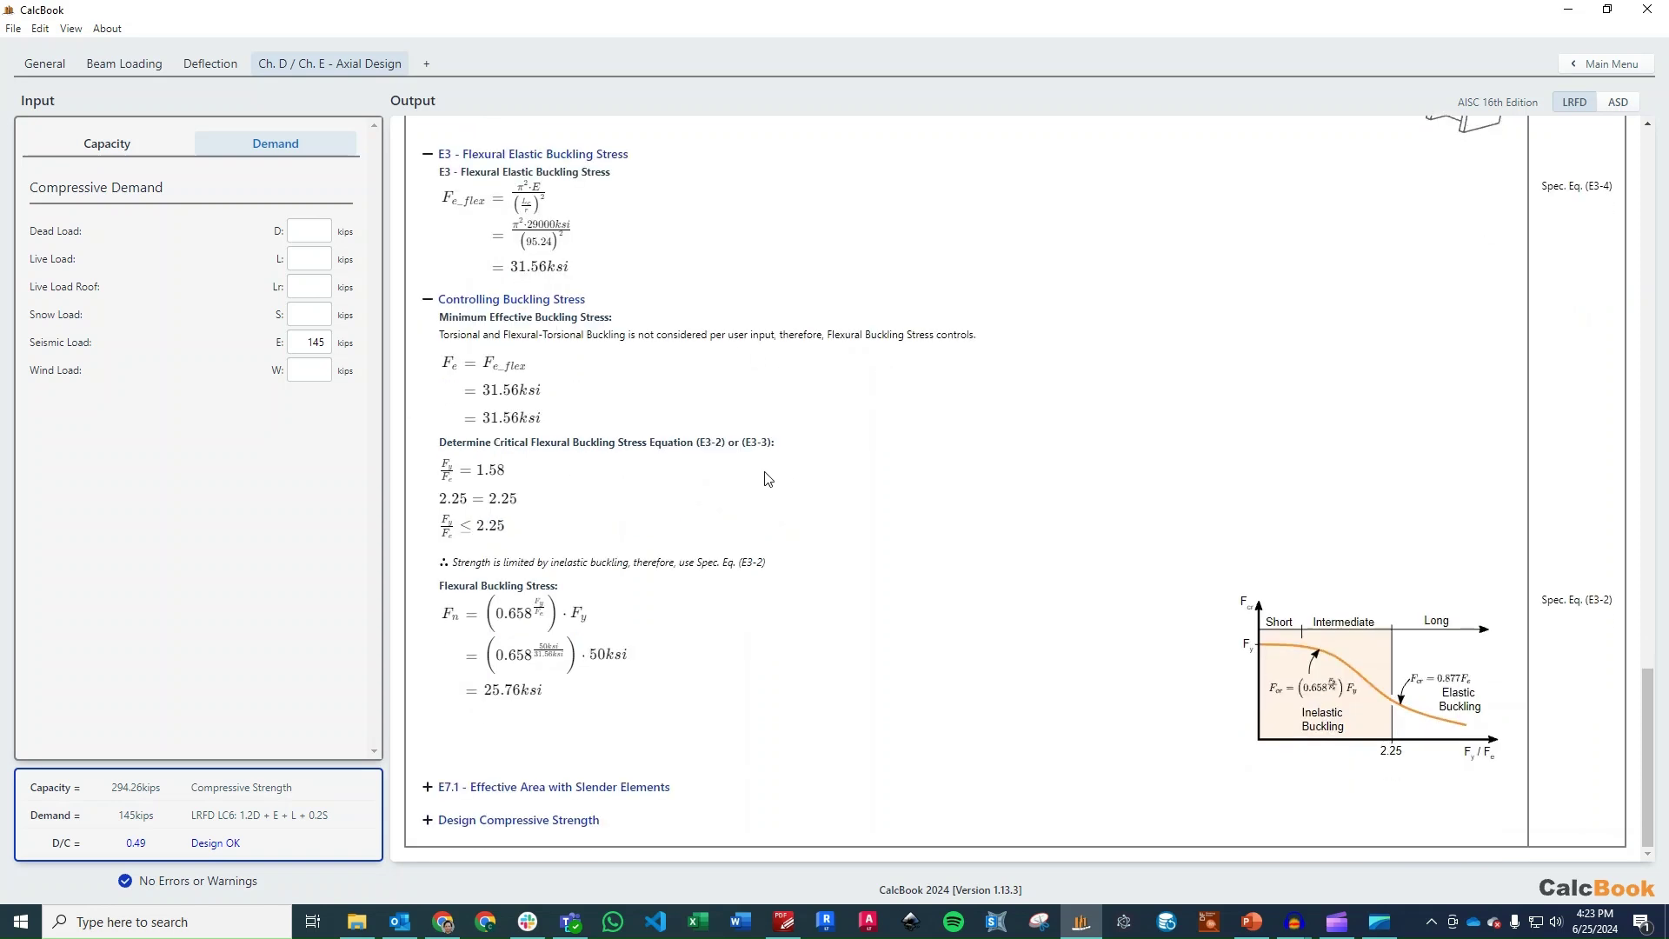
Expand the E7.1 effective area calculation and review the web's local buckling stress, effective width and reduced area.
left_click(634, 787)
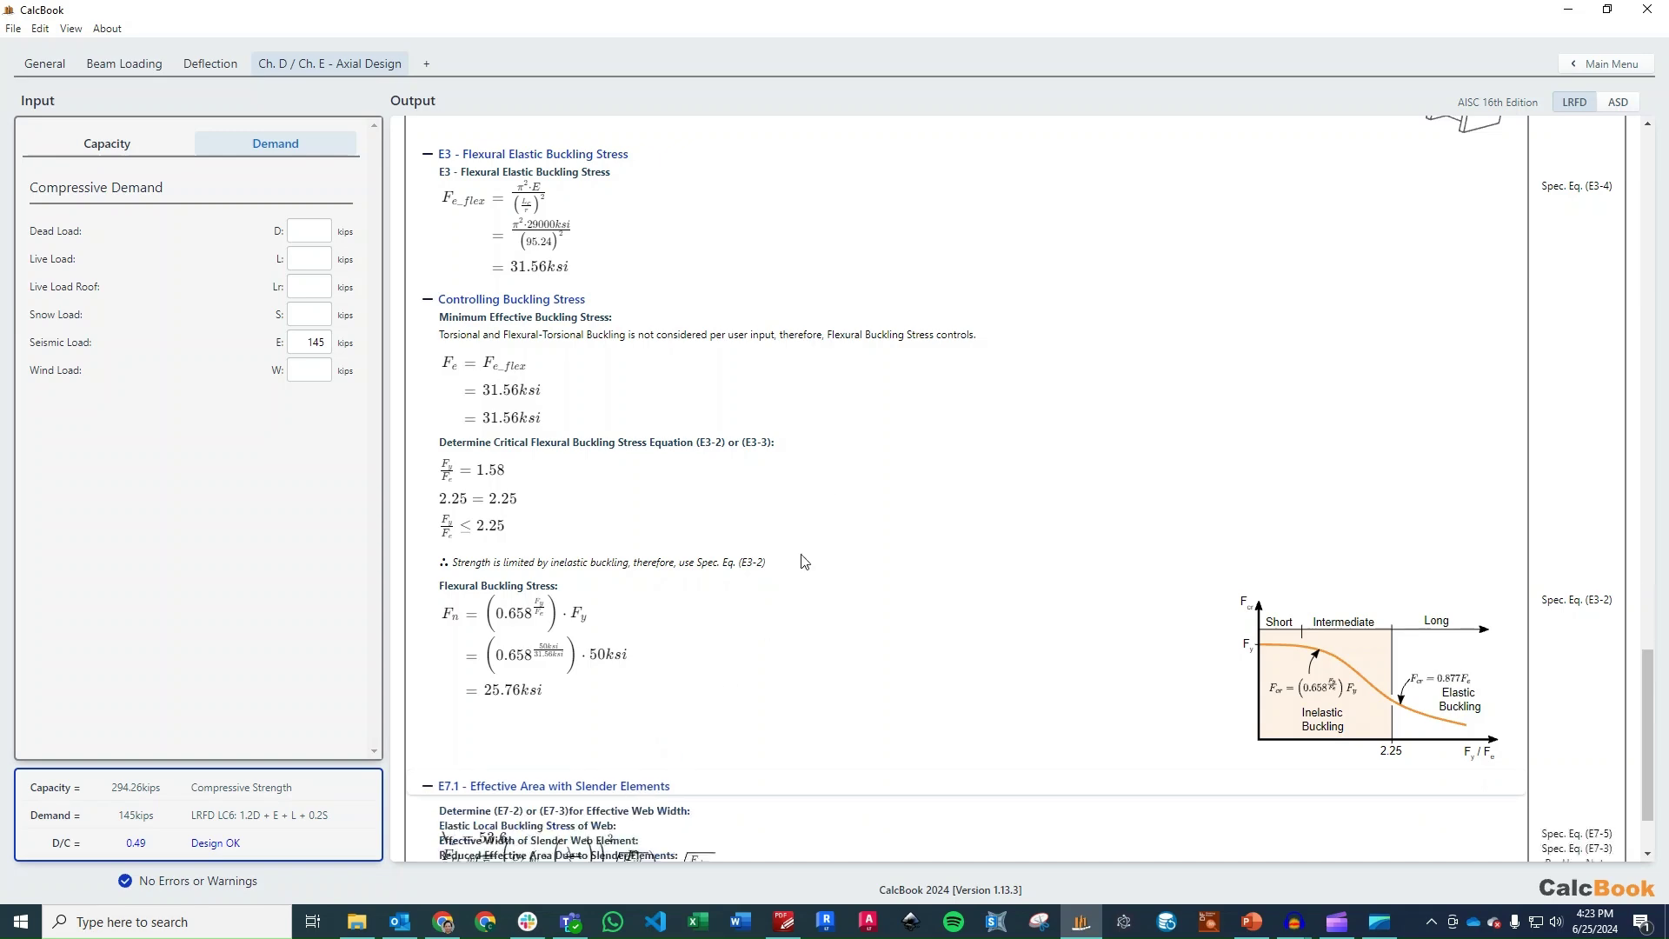
scroll(834, 479, "down", 2)
scroll(834, 479, "down", 2)
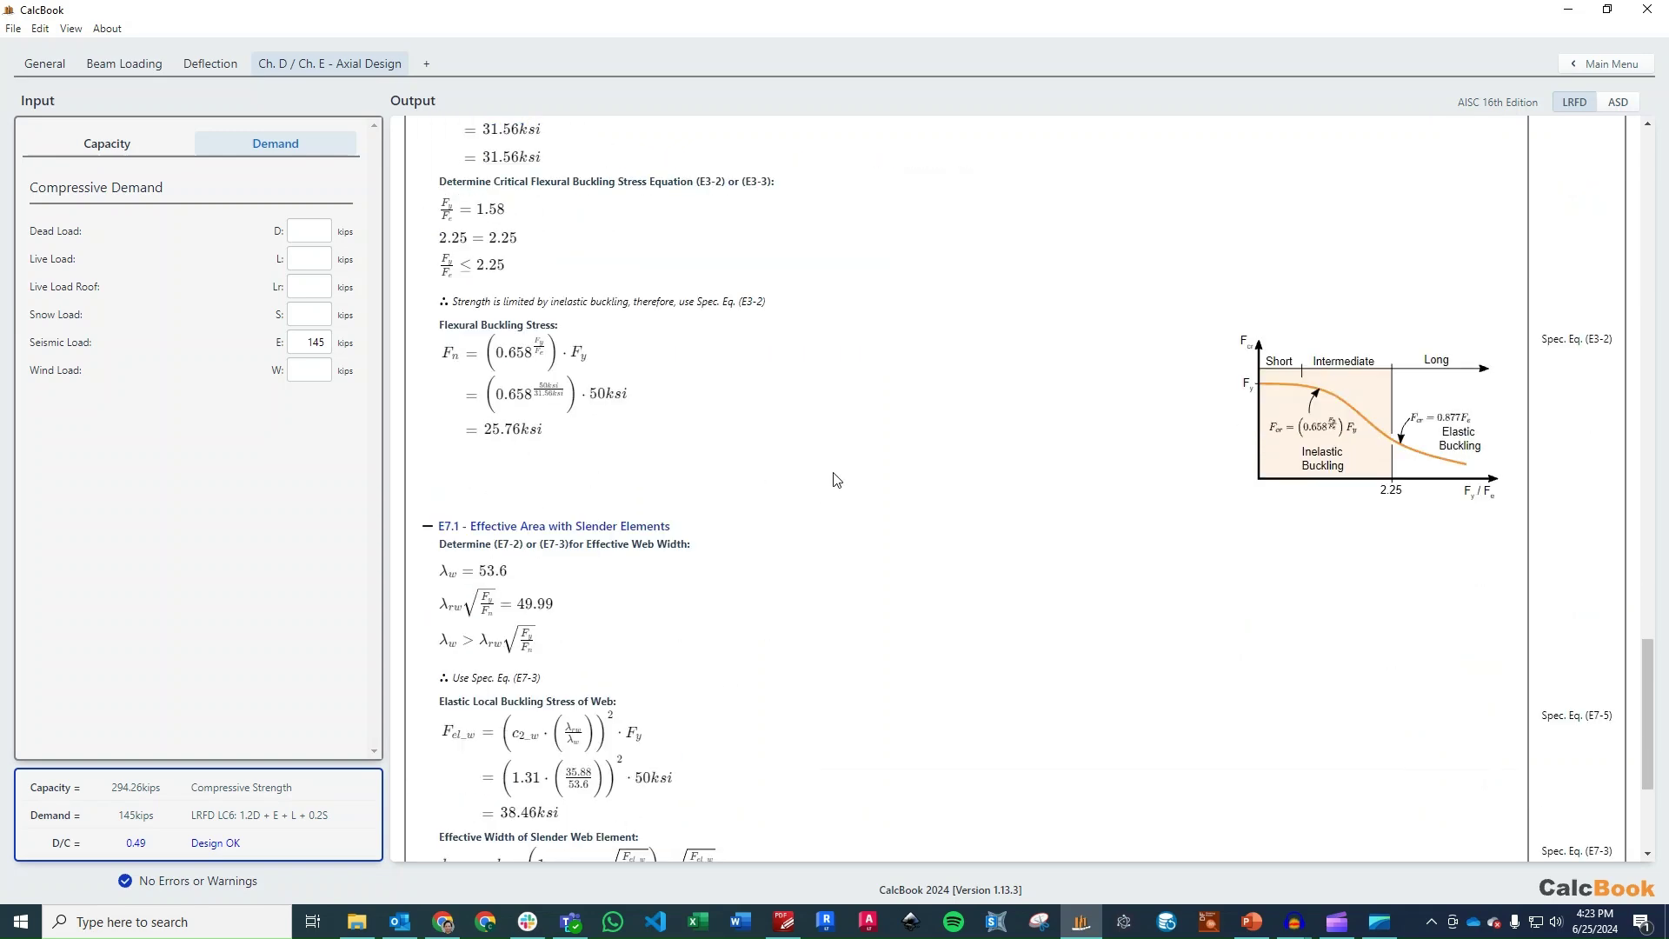
scroll(834, 479, "down", 2)
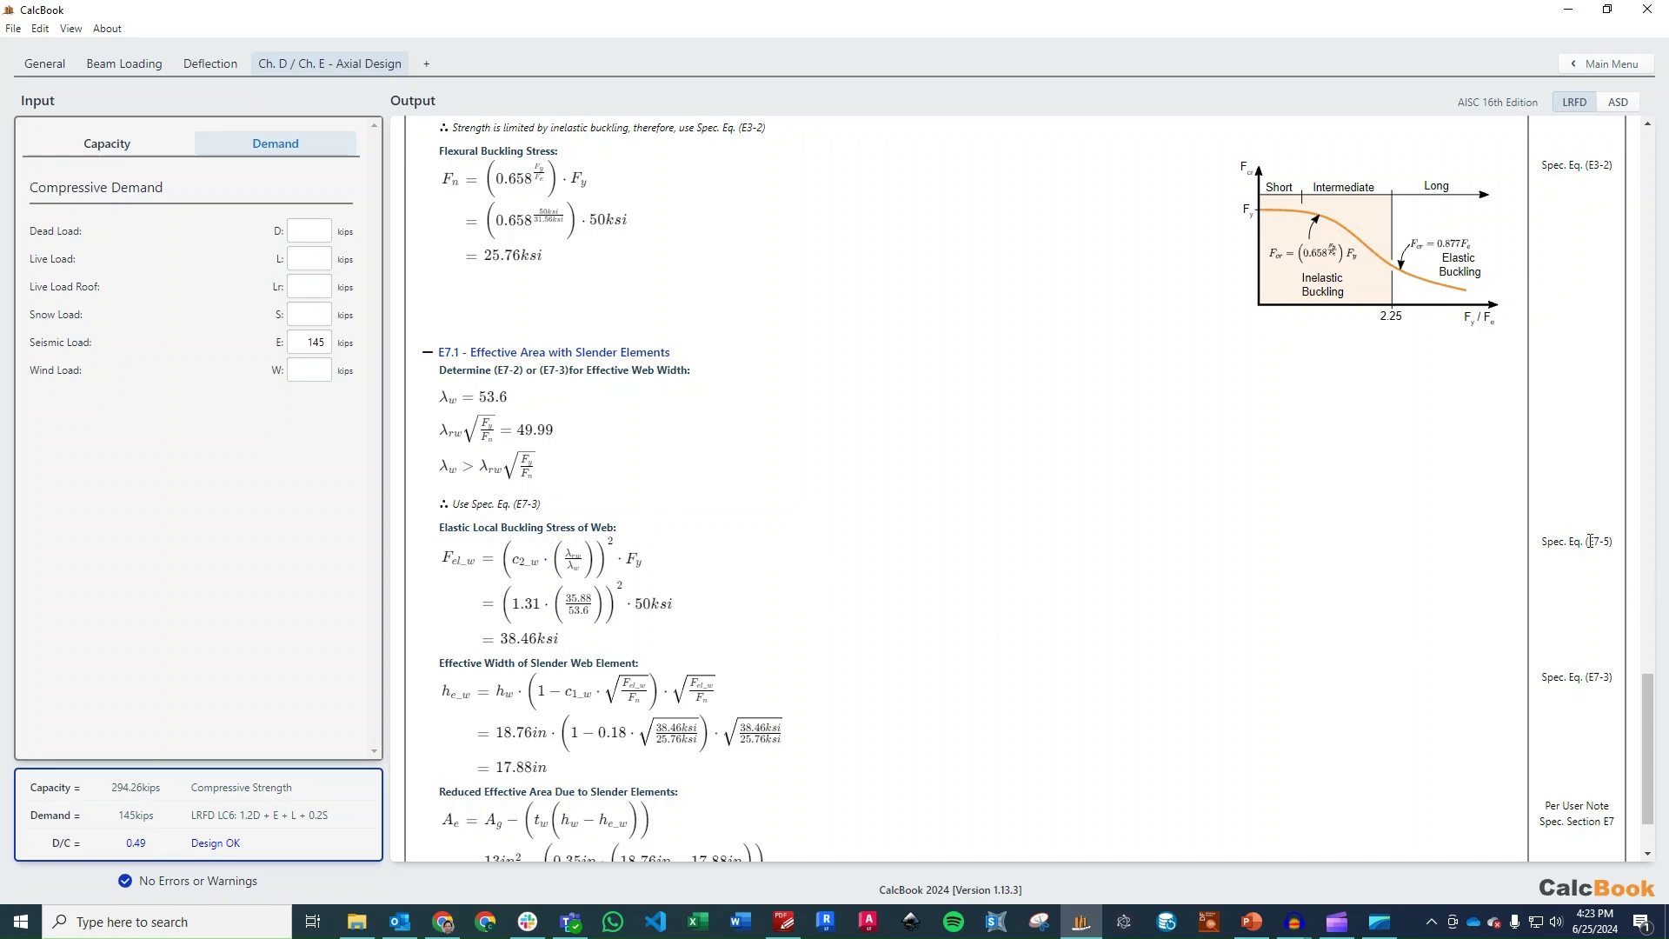
scroll(743, 494, "down", 1)
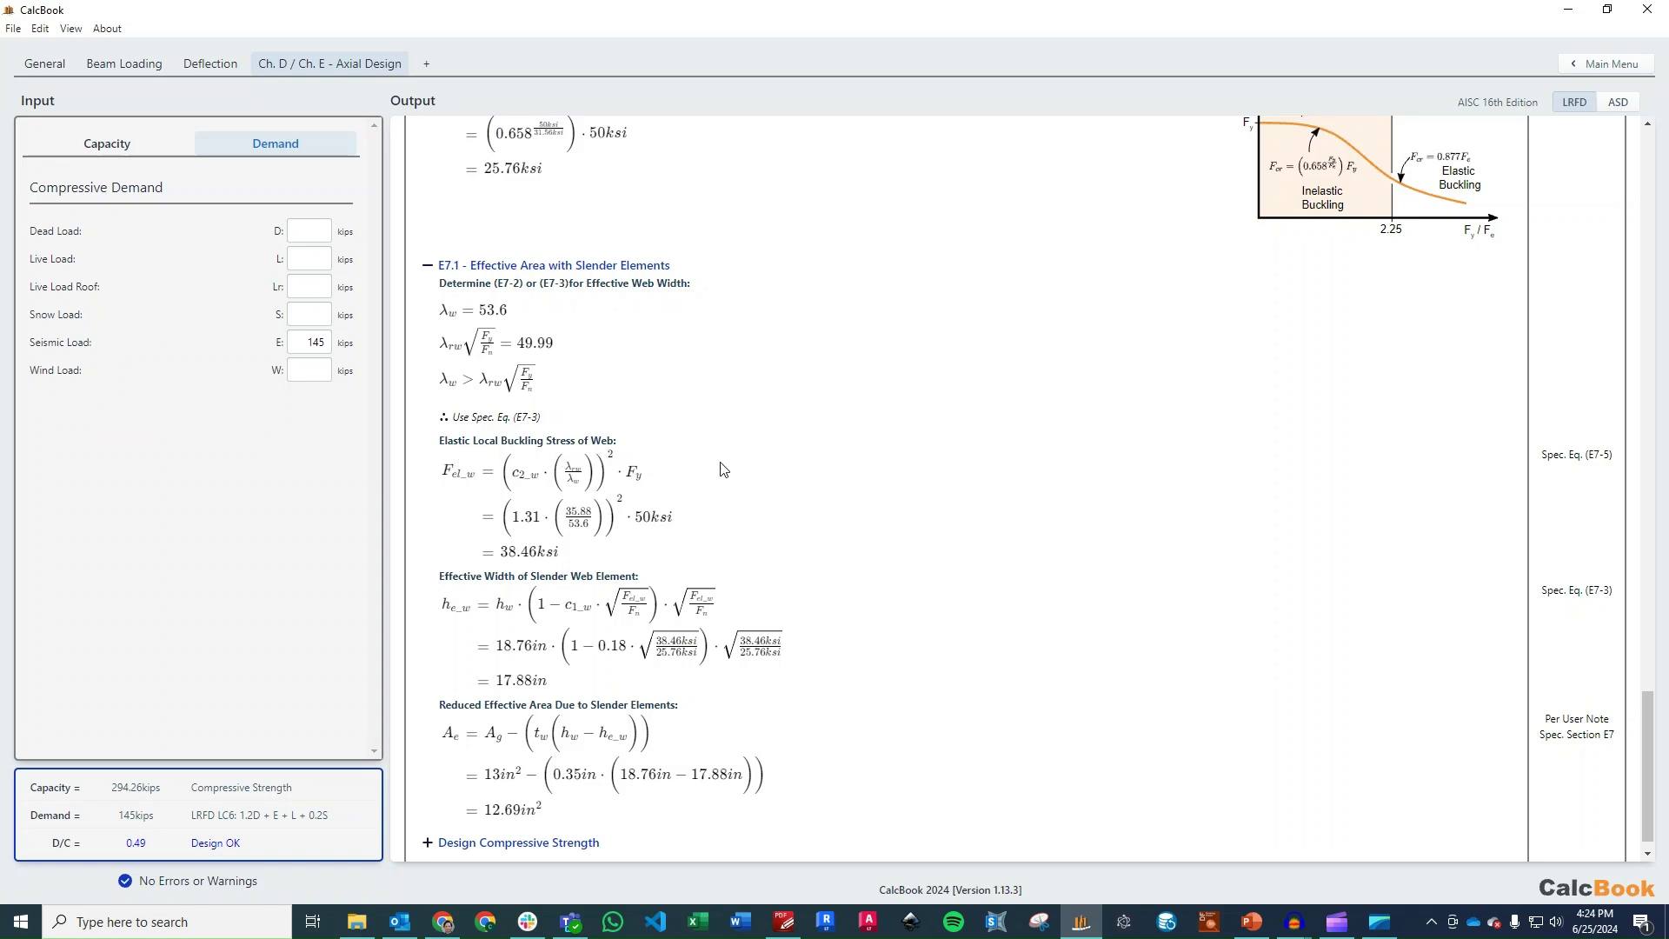
scroll(729, 466, "down", 1)
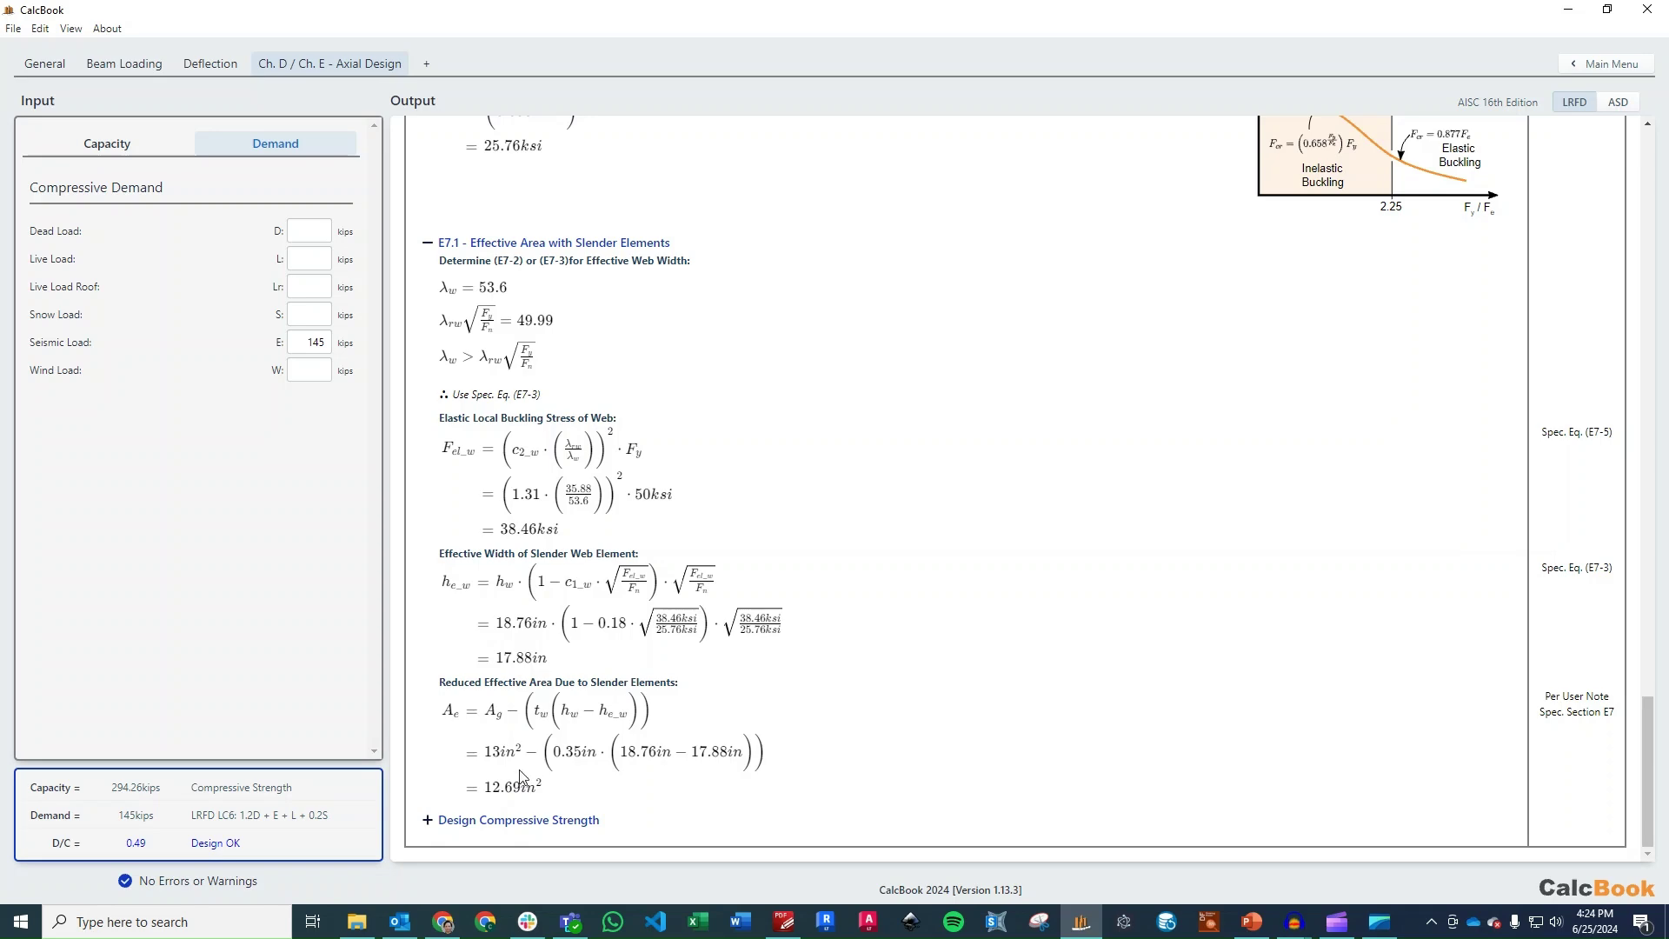
Expand the Design Compressive Strength calculation and review the nominal and design strengths.
left_click(553, 821)
scroll(867, 696, "down", 3)
scroll(880, 687, "down", 1)
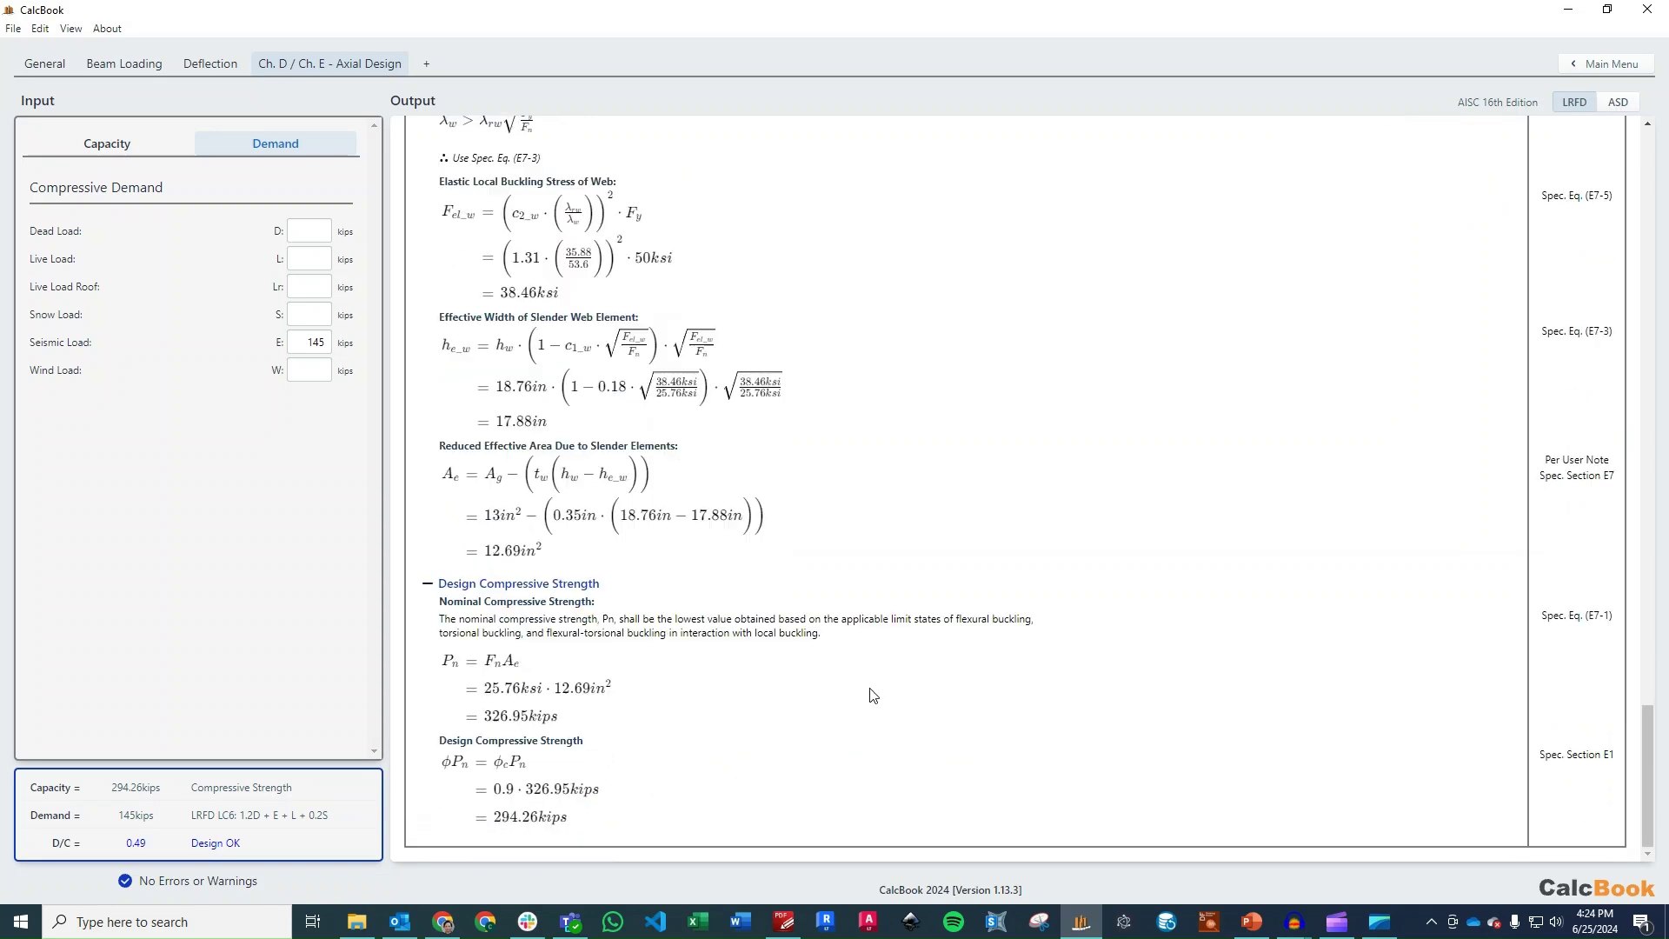